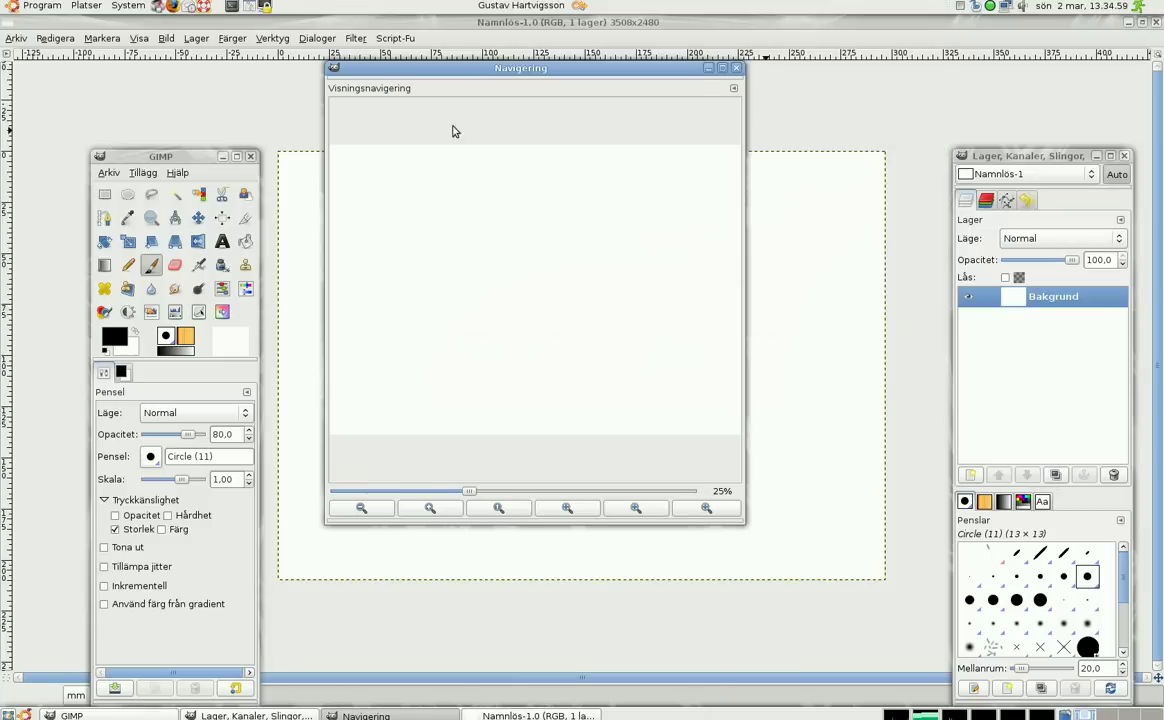
# Step: Close the Navigation window and zoom the blank page to 50%, undoing an accidental layer move
pyautogui.click(71, 715)
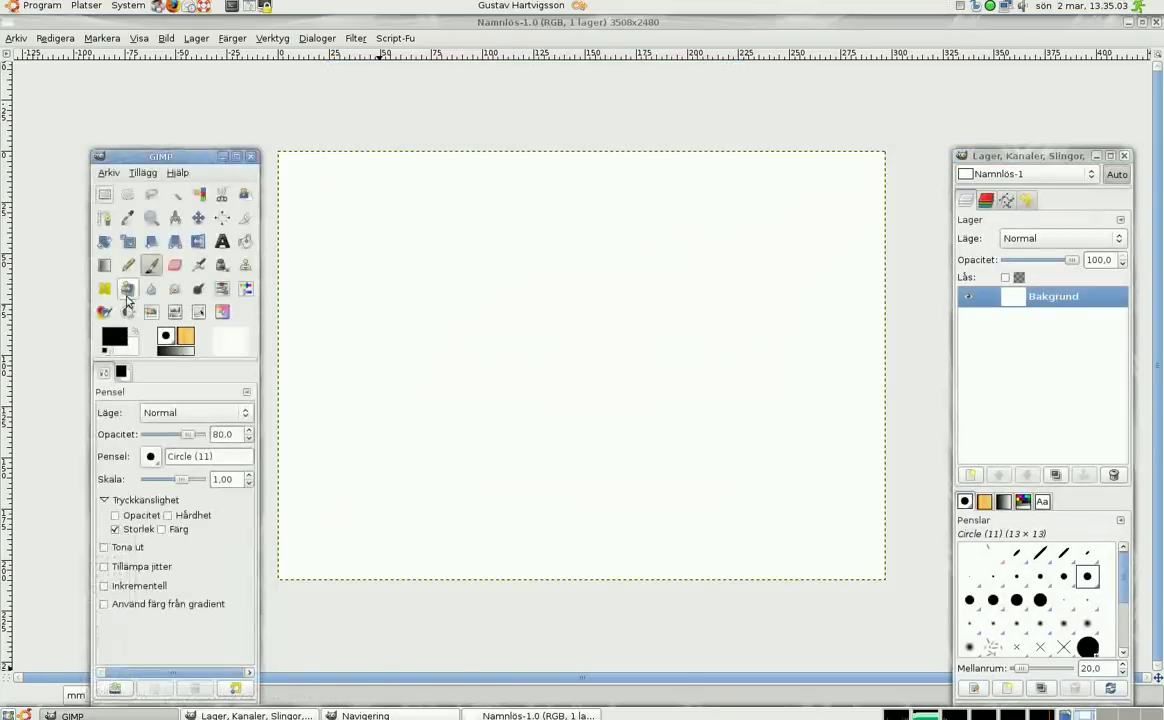
pyautogui.press('Tab')
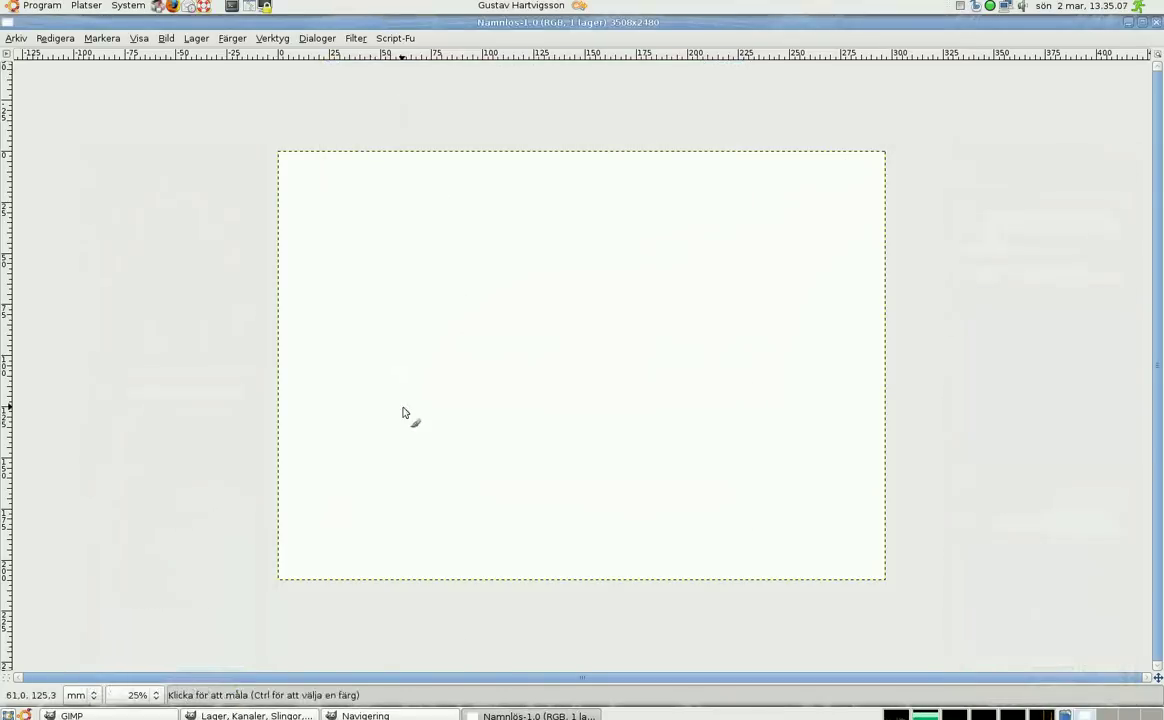
pyautogui.press('m')
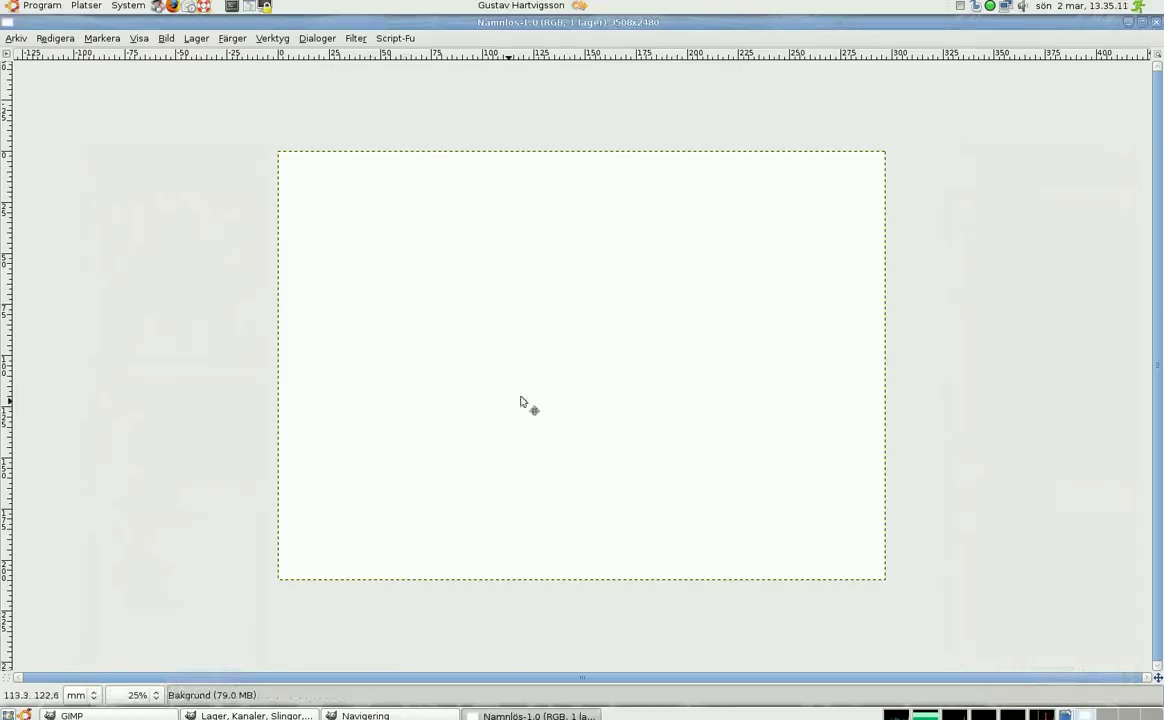
pyautogui.press('+')
pyautogui.press('+')
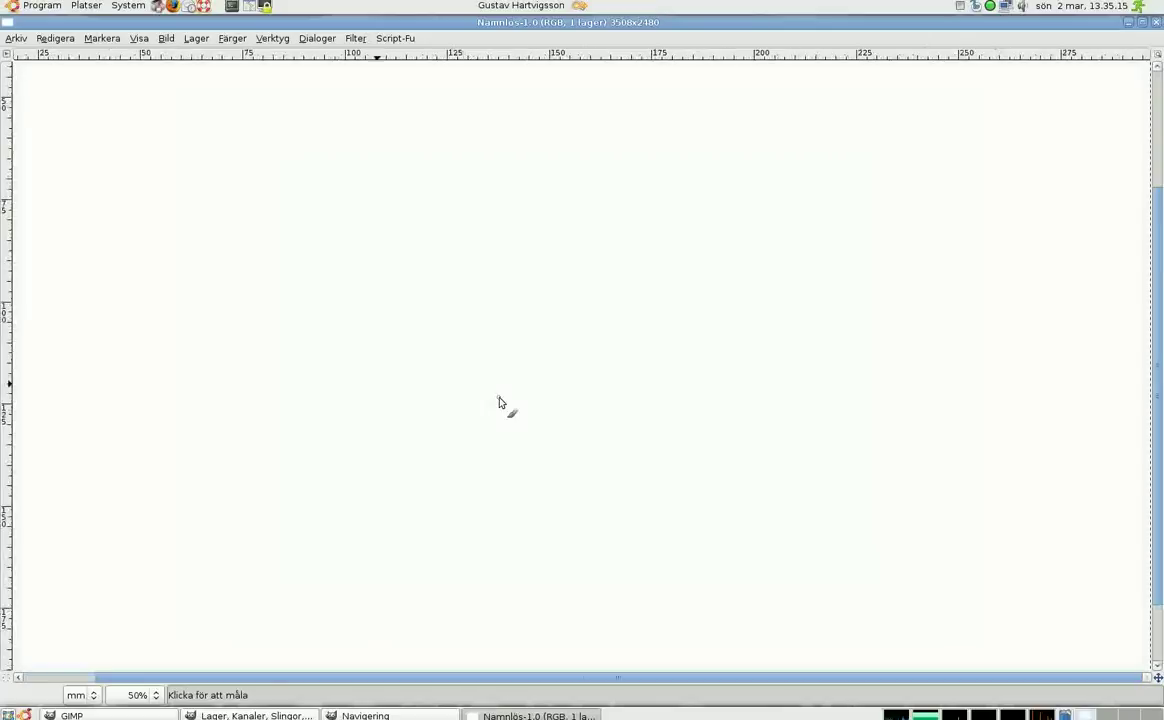
pyautogui.moveTo(265, 242); pyautogui.dragTo(354, 422)
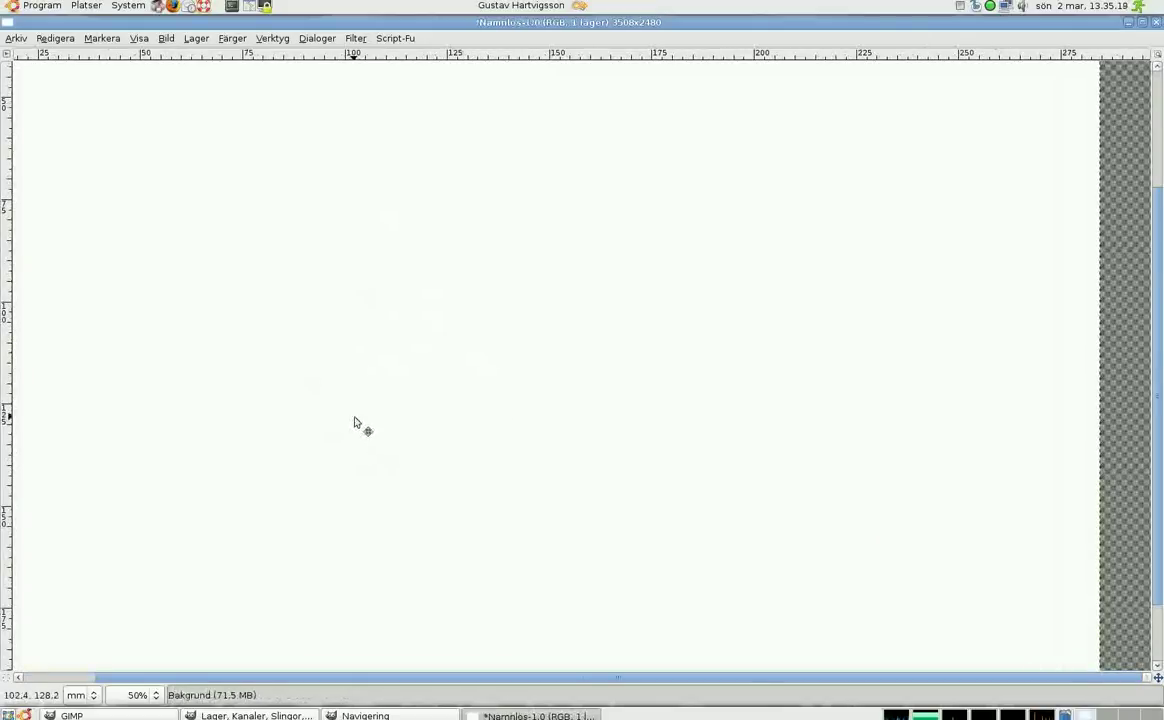
pyautogui.hotkey('ctrl', 'z')
pyautogui.press('Tab')
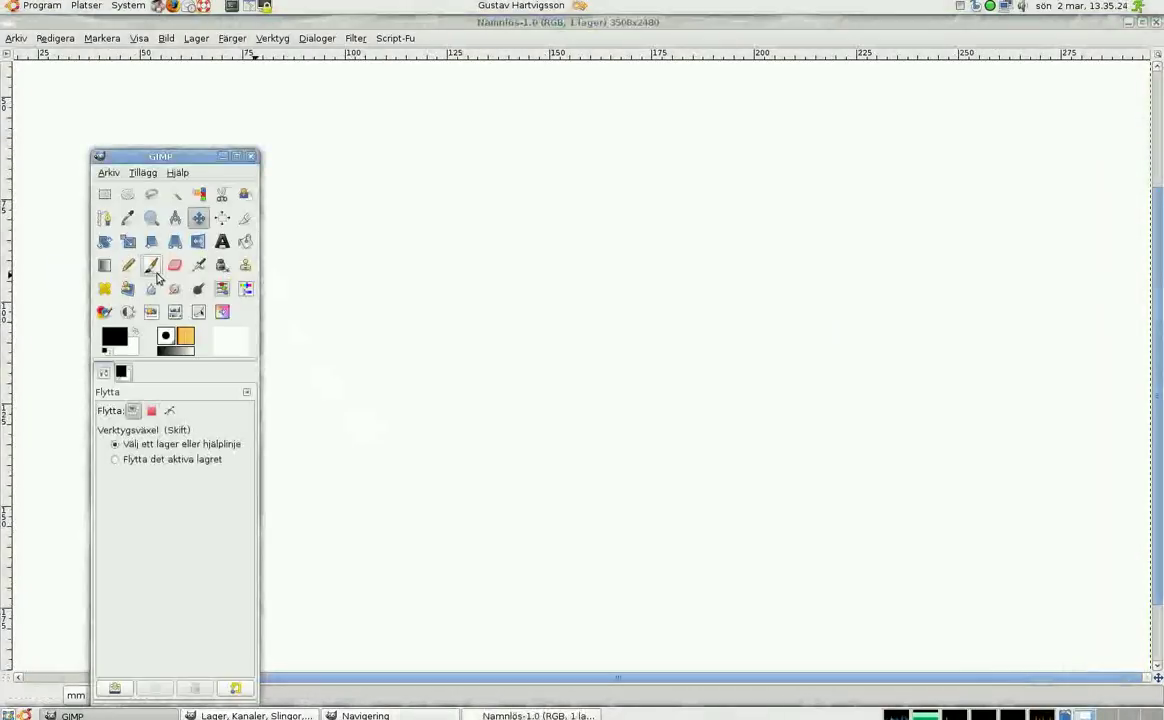
# Step: Paint the round palm outline, the thumb, and the fingers' upper, lower and right edges
pyautogui.press('p')
pyautogui.moveTo(475, 293)
pyautogui.mouseDown()
pyautogui.moveTo(478, 242)
pyautogui.moveTo(378, 255)
pyautogui.mouseUp()
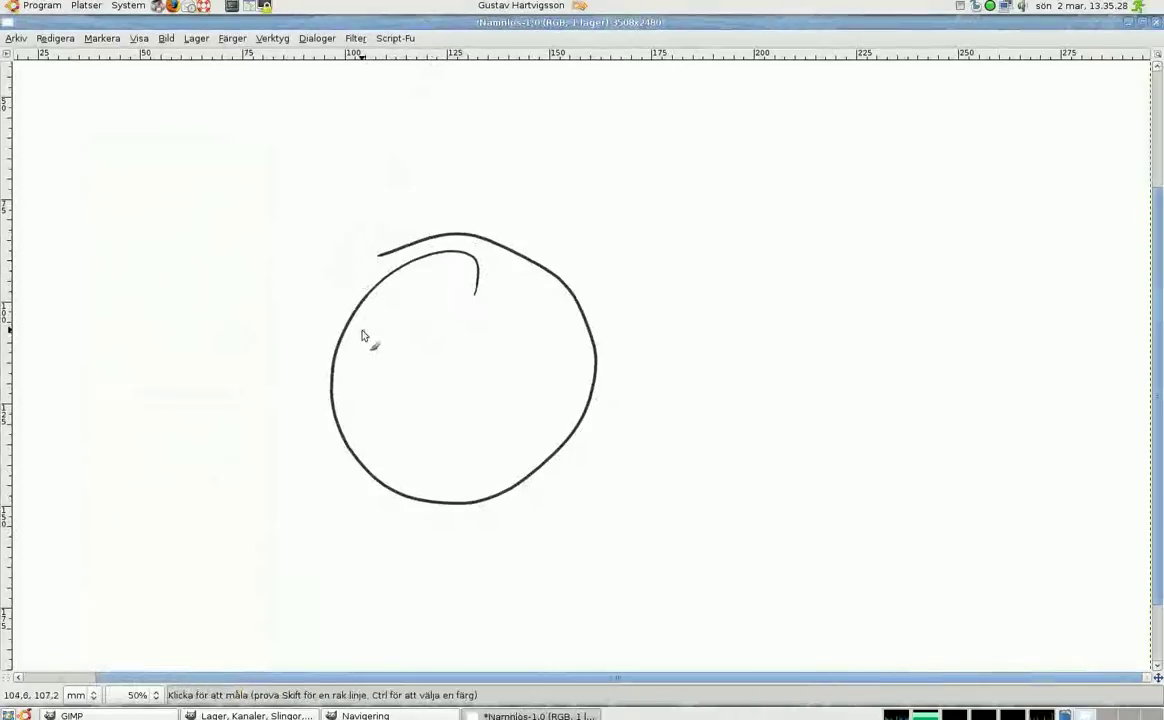
pyautogui.moveTo(324, 378)
pyautogui.mouseDown()
pyautogui.moveTo(316, 195)
pyautogui.moveTo(358, 182)
pyautogui.moveTo(380, 265)
pyautogui.moveTo(476, 167)
pyautogui.mouseUp()
pyautogui.moveTo(423, 232); pyautogui.dragTo(501, 125)
pyautogui.moveTo(593, 403); pyautogui.dragTo(676, 270)
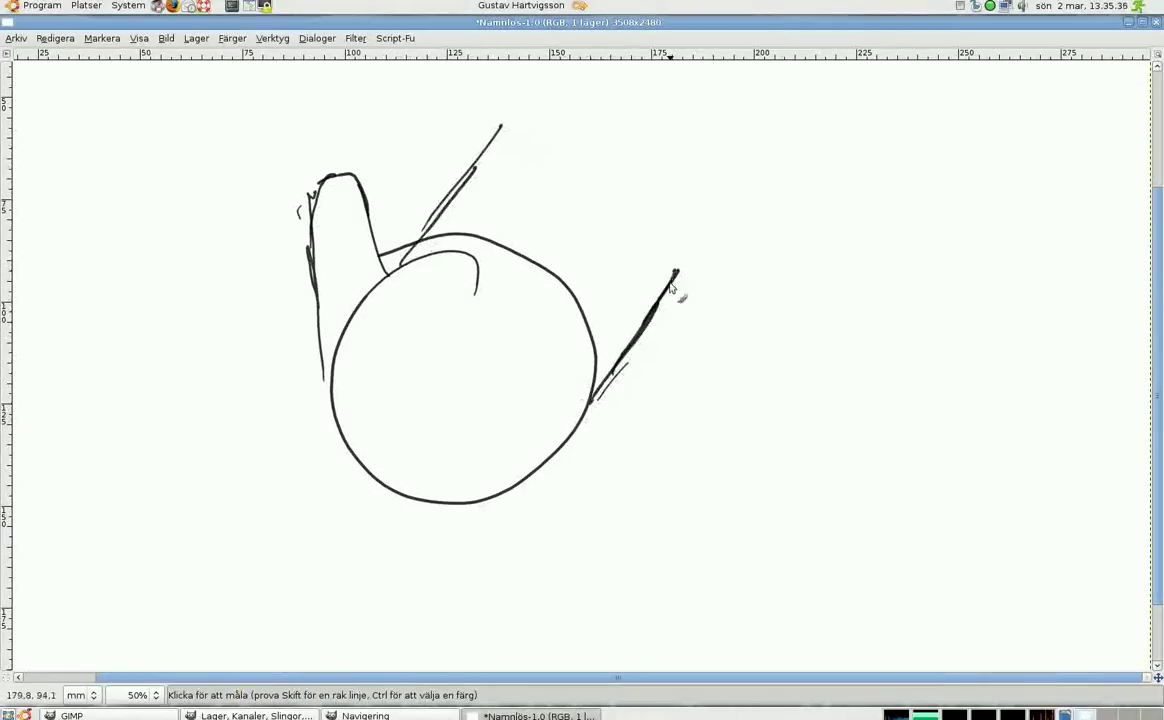
pyautogui.moveTo(497, 128)
pyautogui.mouseDown()
pyautogui.moveTo(553, 78)
pyautogui.moveTo(630, 148)
pyautogui.mouseUp()
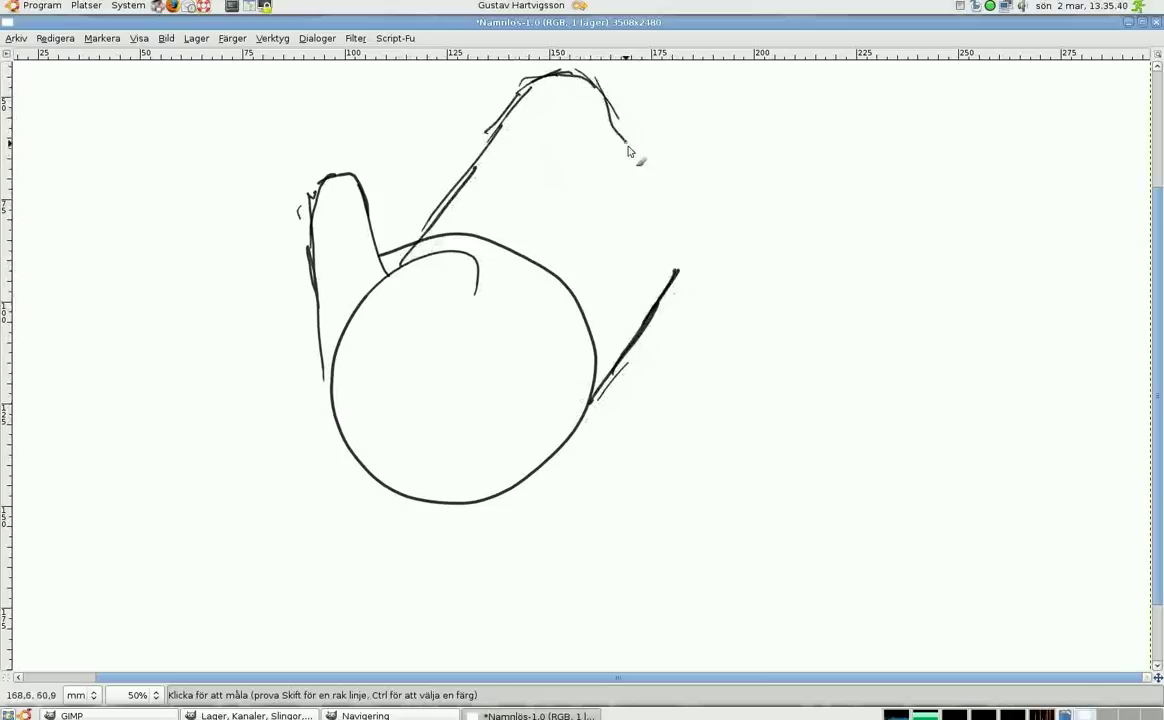
pyautogui.moveTo(527, 80); pyautogui.dragTo(628, 143)
pyautogui.moveTo(603, 85)
pyautogui.mouseDown()
pyautogui.moveTo(650, 156)
pyautogui.moveTo(662, 288)
pyautogui.mouseUp()
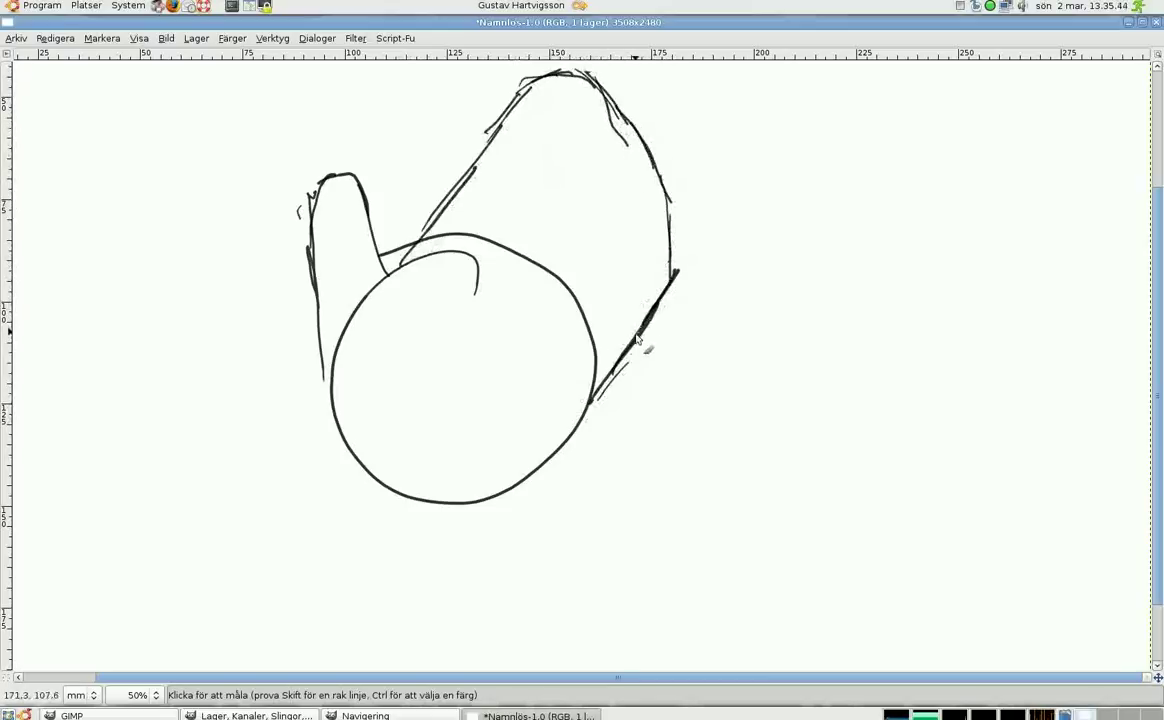
# Step: Sketch short finger division strokes above the palm, undoing and redrawing the unsatisfactory ones
pyautogui.moveTo(592, 318); pyautogui.dragTo(645, 260)
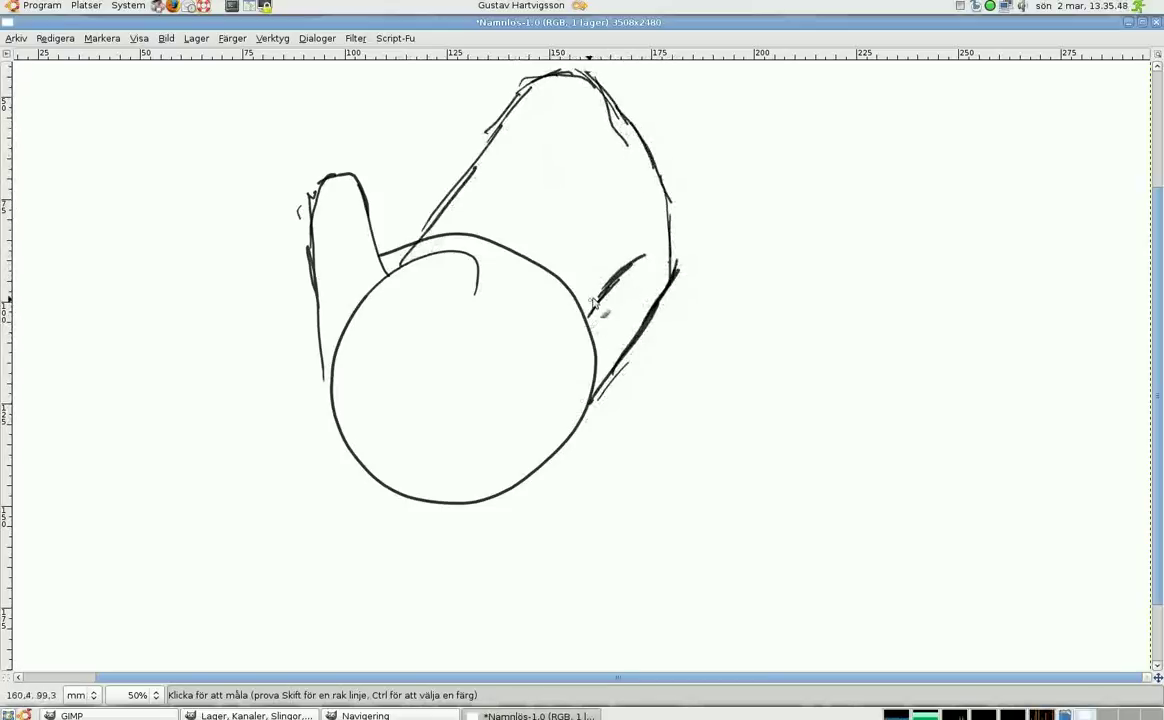
pyautogui.moveTo(553, 272); pyautogui.dragTo(578, 241)
pyautogui.moveTo(501, 248); pyautogui.dragTo(538, 203)
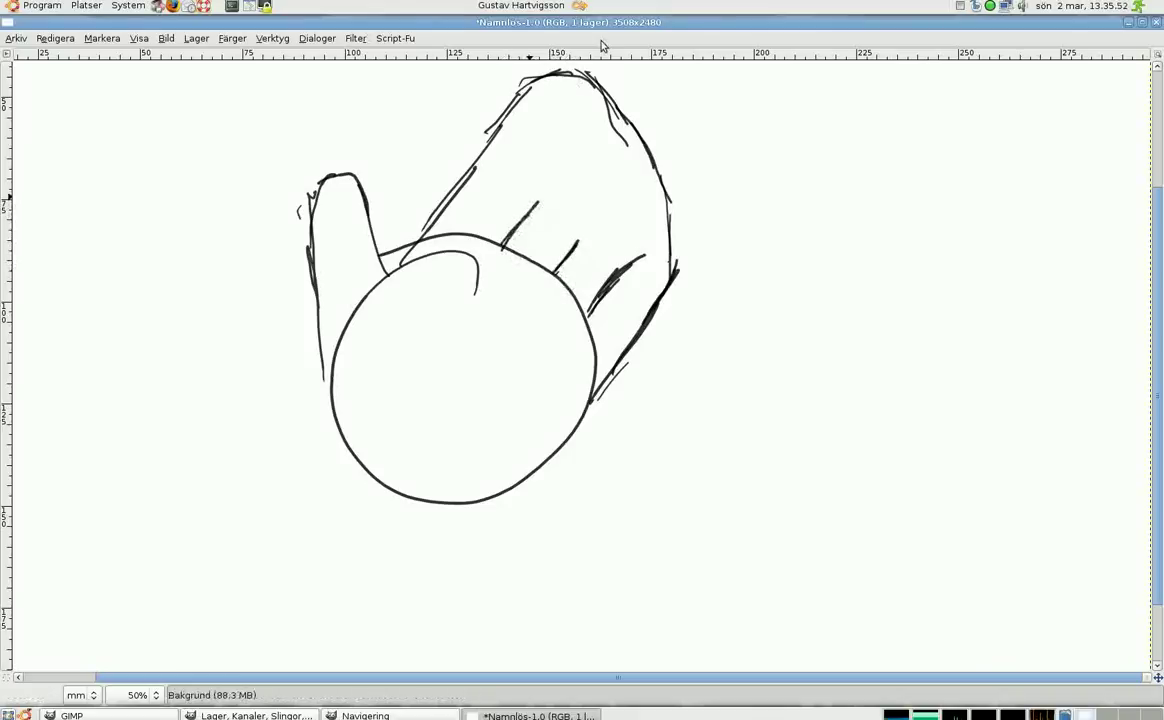
pyautogui.hotkey('ctrl', 'z')
pyautogui.hotkey('ctrl', 'z')
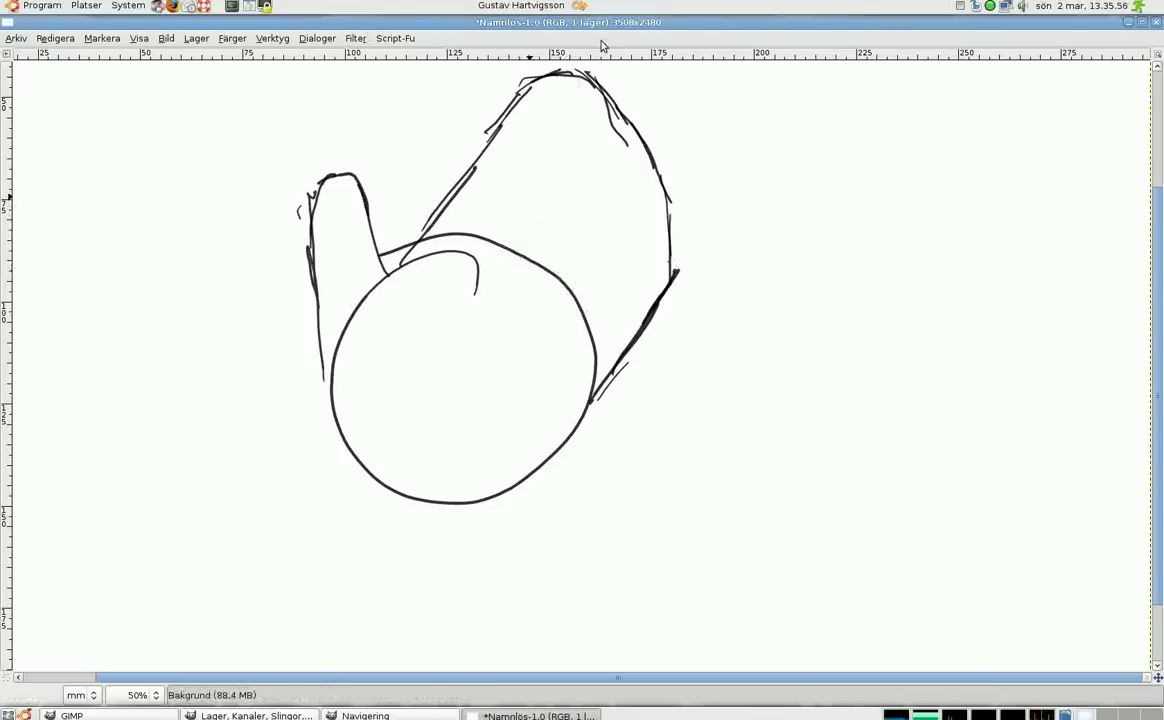
pyautogui.moveTo(492, 240); pyautogui.dragTo(523, 188)
pyautogui.moveTo(526, 259); pyautogui.dragTo(563, 213)
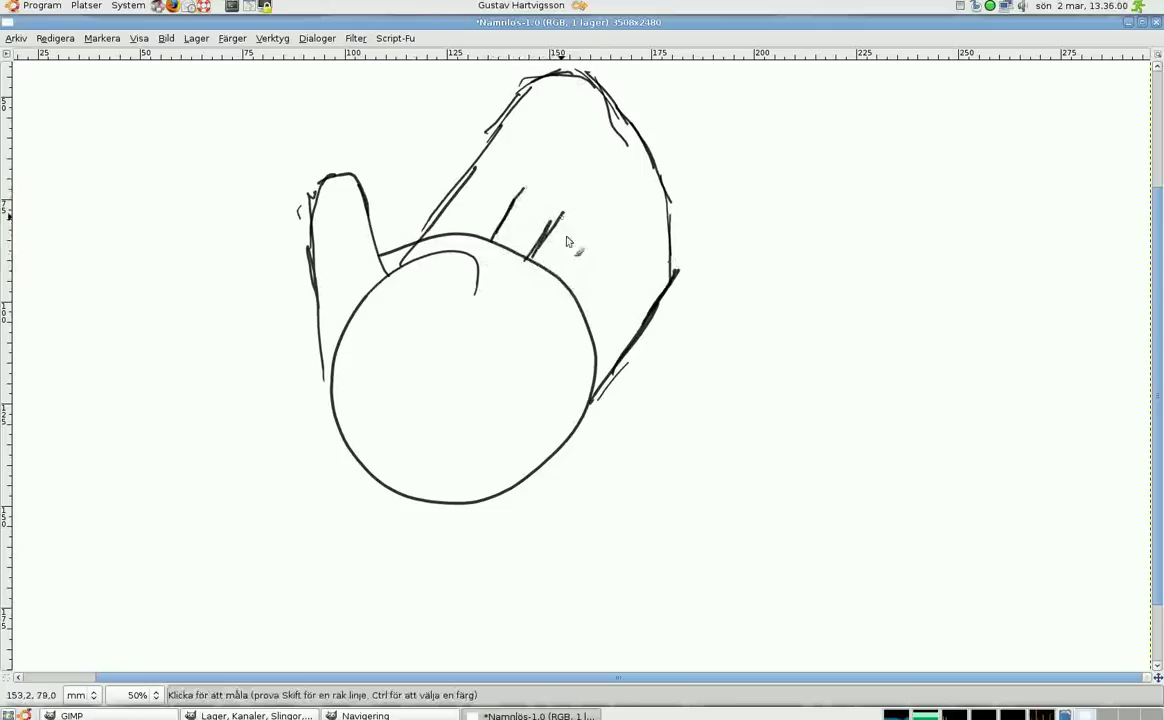
pyautogui.moveTo(577, 271); pyautogui.dragTo(598, 237)
pyautogui.press('ctrl')
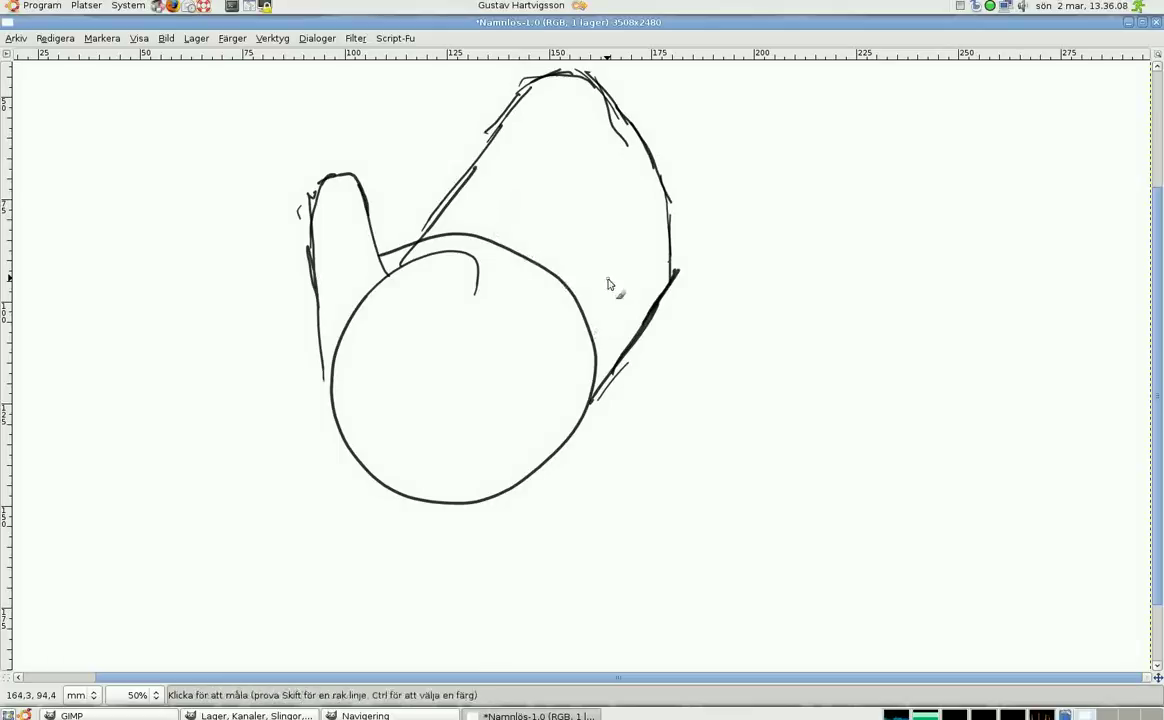
# Step: Add knuckle marks and long lines separating the fingers, reinforcing their top and right outlines
pyautogui.moveTo(509, 249); pyautogui.dragTo(530, 224)
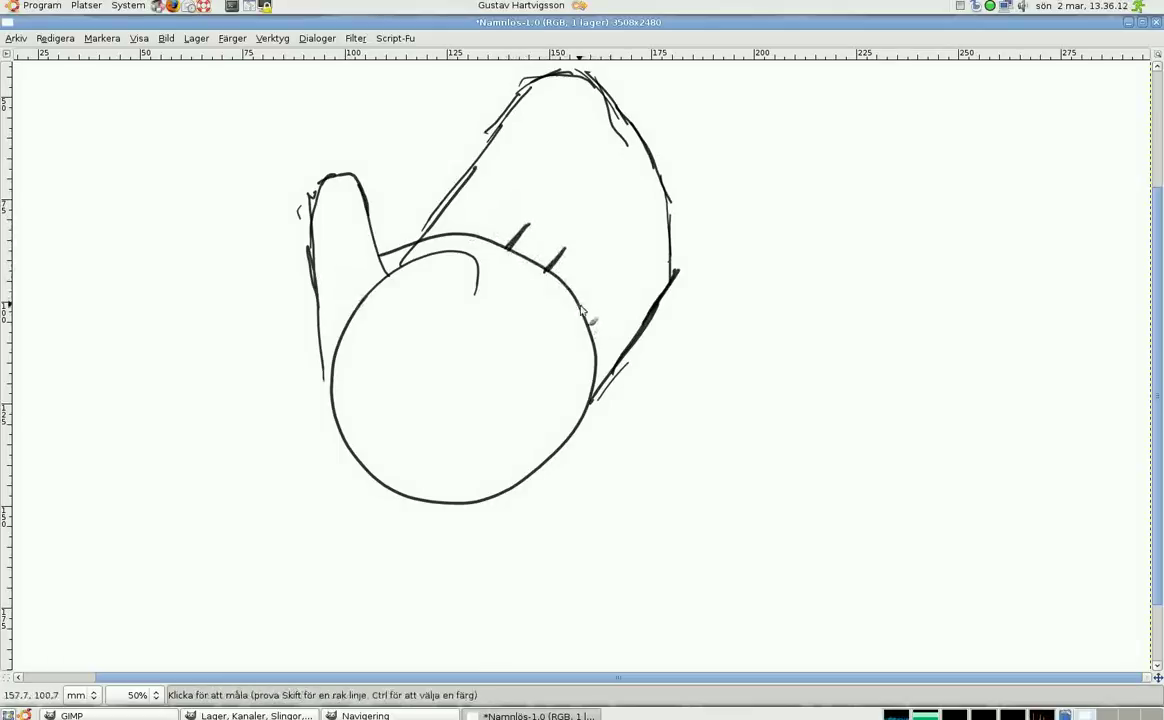
pyautogui.moveTo(578, 306); pyautogui.dragTo(592, 283)
pyautogui.scroll(2, 535, 224)
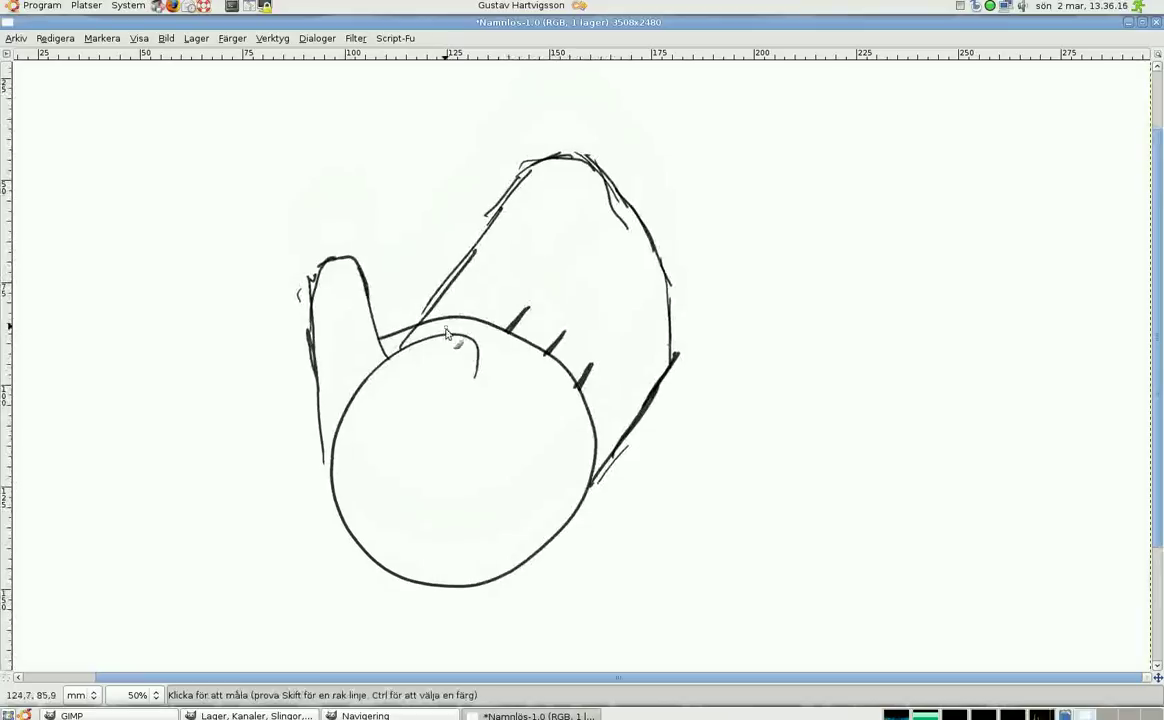
pyautogui.moveTo(441, 342); pyautogui.dragTo(605, 166)
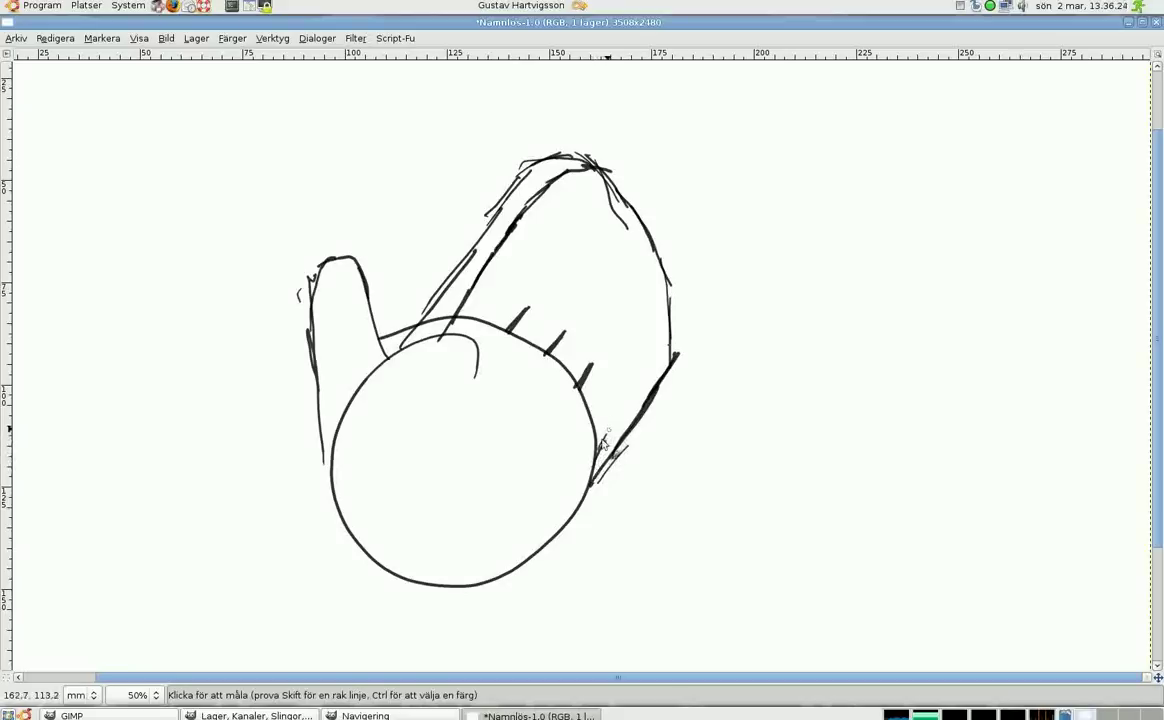
pyautogui.moveTo(603, 443); pyautogui.dragTo(672, 290)
pyautogui.moveTo(510, 328); pyautogui.dragTo(594, 222)
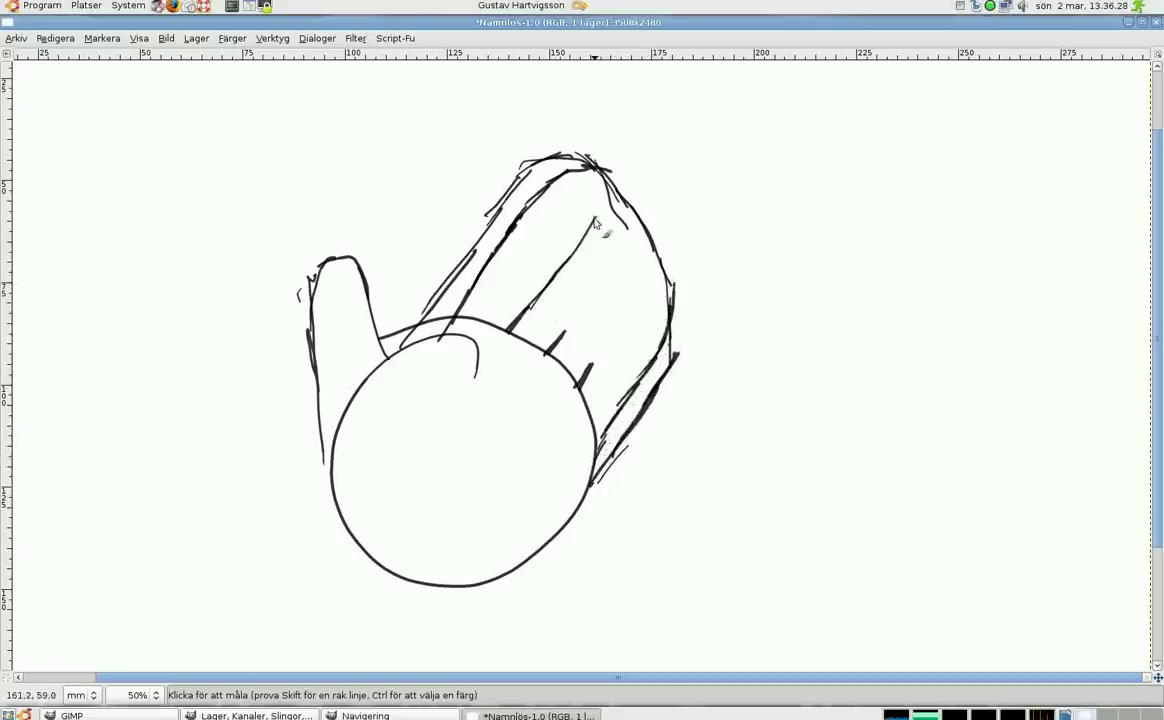
pyautogui.moveTo(533, 325)
pyautogui.mouseDown()
pyautogui.moveTo(610, 215)
pyautogui.moveTo(618, 245)
pyautogui.mouseUp()
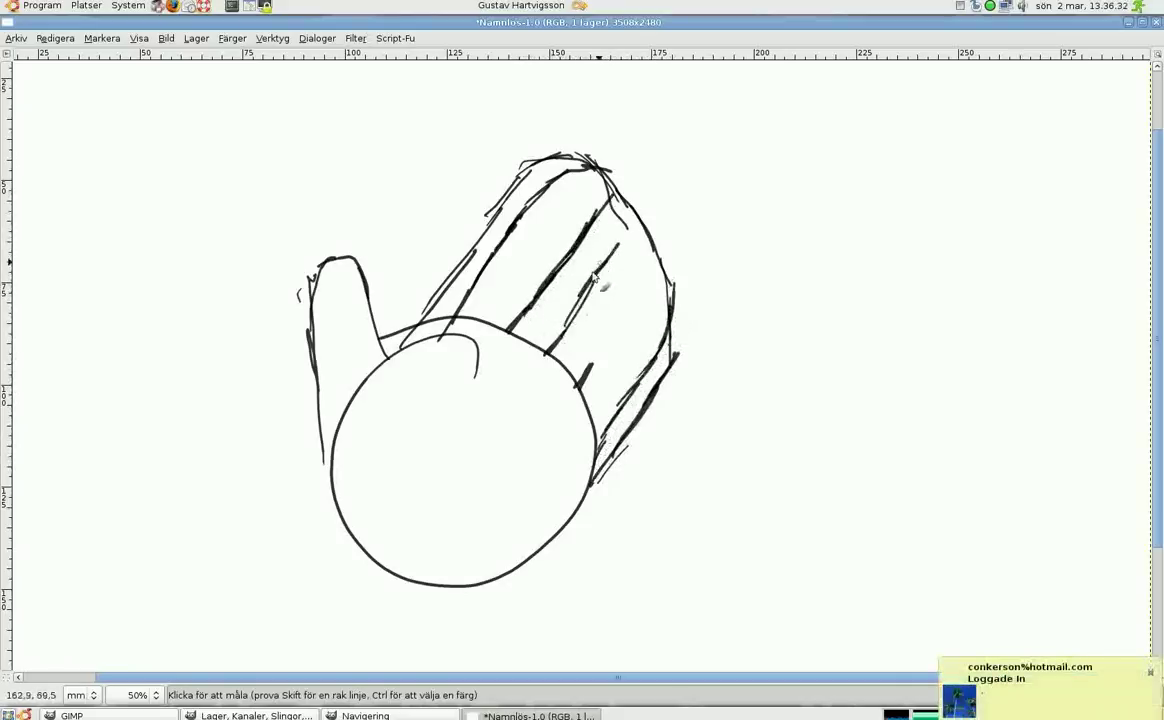
pyautogui.moveTo(580, 385); pyautogui.dragTo(618, 218)
pyautogui.moveTo(612, 335); pyautogui.dragTo(650, 259)
pyautogui.moveTo(670, 330); pyautogui.dragTo(638, 287)
pyautogui.scroll(2, 616, 343)
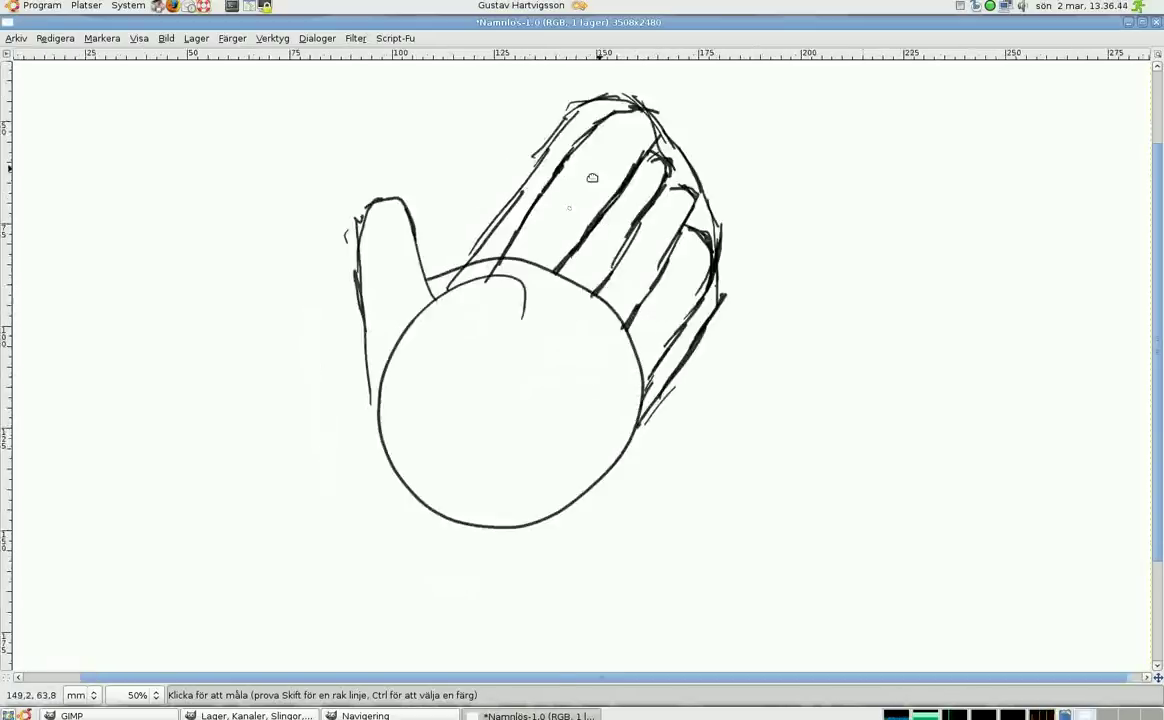
pyautogui.hscroll(-2, 603, 312)
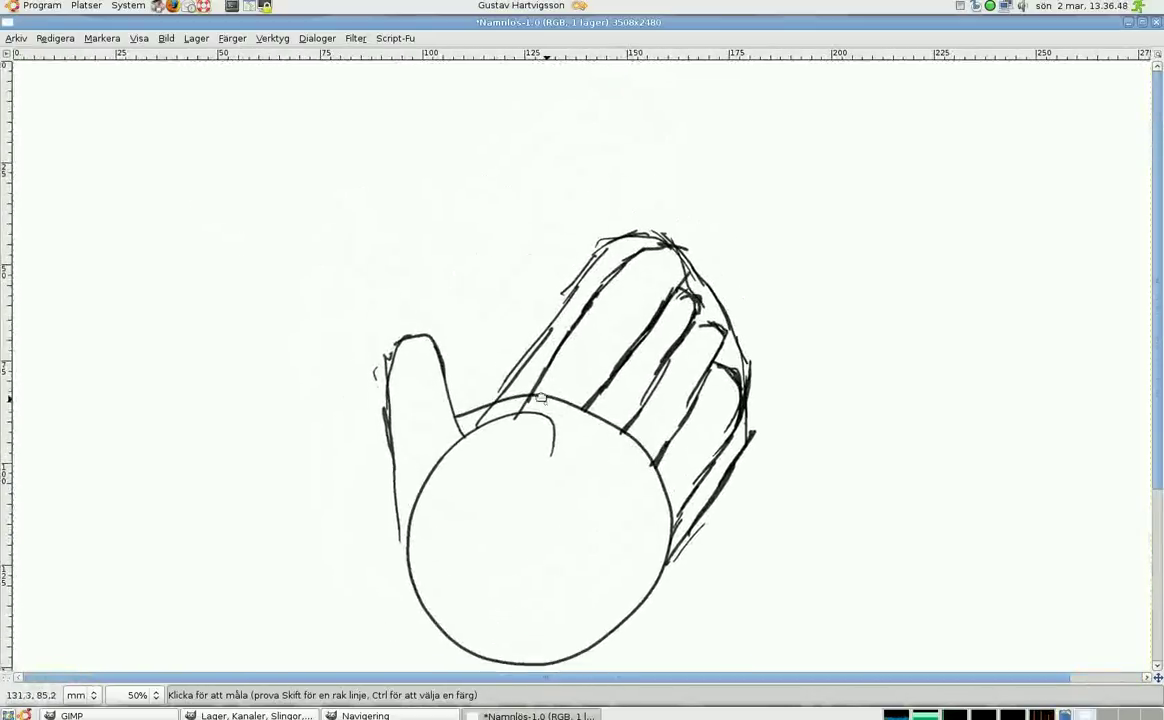
pyautogui.scroll(-5, 762, 281)
pyautogui.hscroll(2, 762, 281)
# Step: Remove the stray oval and draw the wrist and forearm lines running down-left from the palm
pyautogui.moveTo(706, 415); pyautogui.dragTo(701, 483)
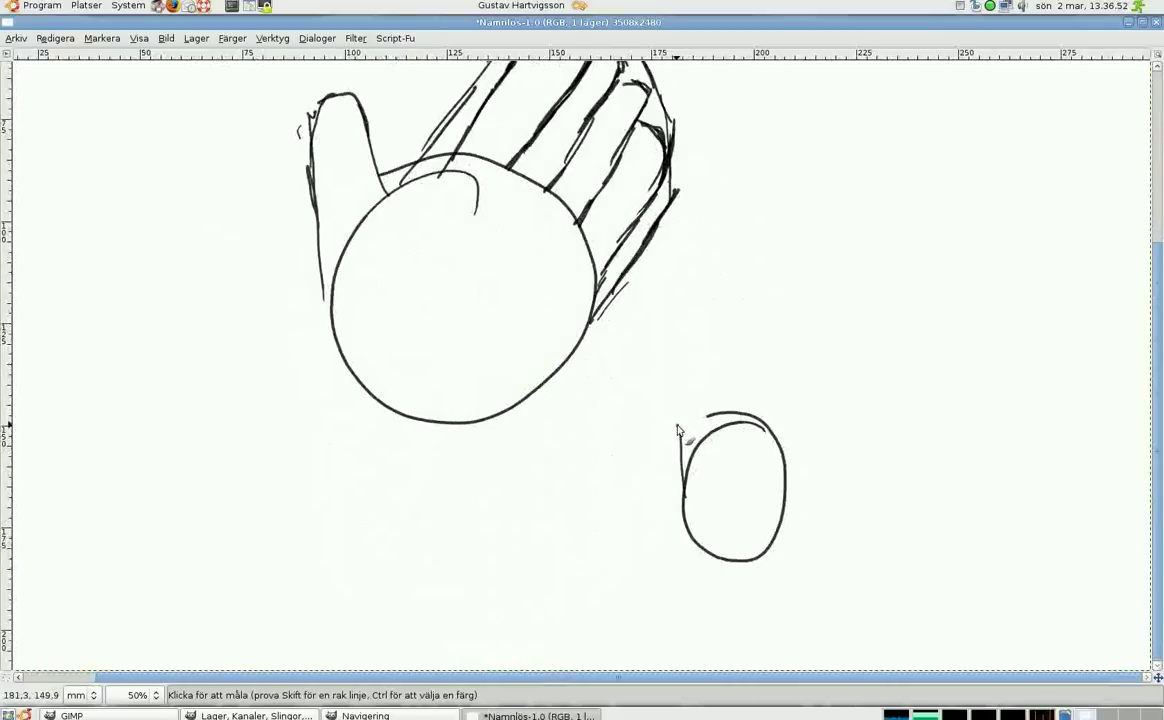
pyautogui.hotkey('ctrl', 'z')
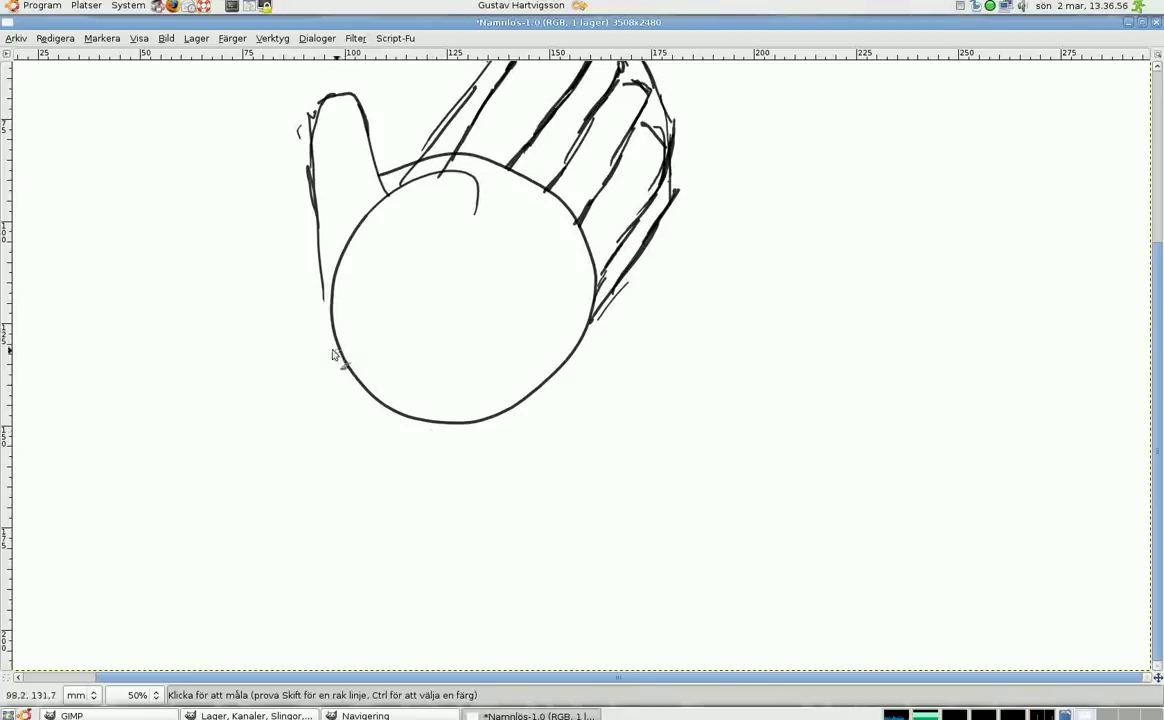
pyautogui.moveTo(333, 375)
pyautogui.mouseDown()
pyautogui.moveTo(322, 312)
pyautogui.moveTo(244, 497)
pyautogui.mouseUp()
pyautogui.moveTo(578, 352); pyautogui.dragTo(428, 556)
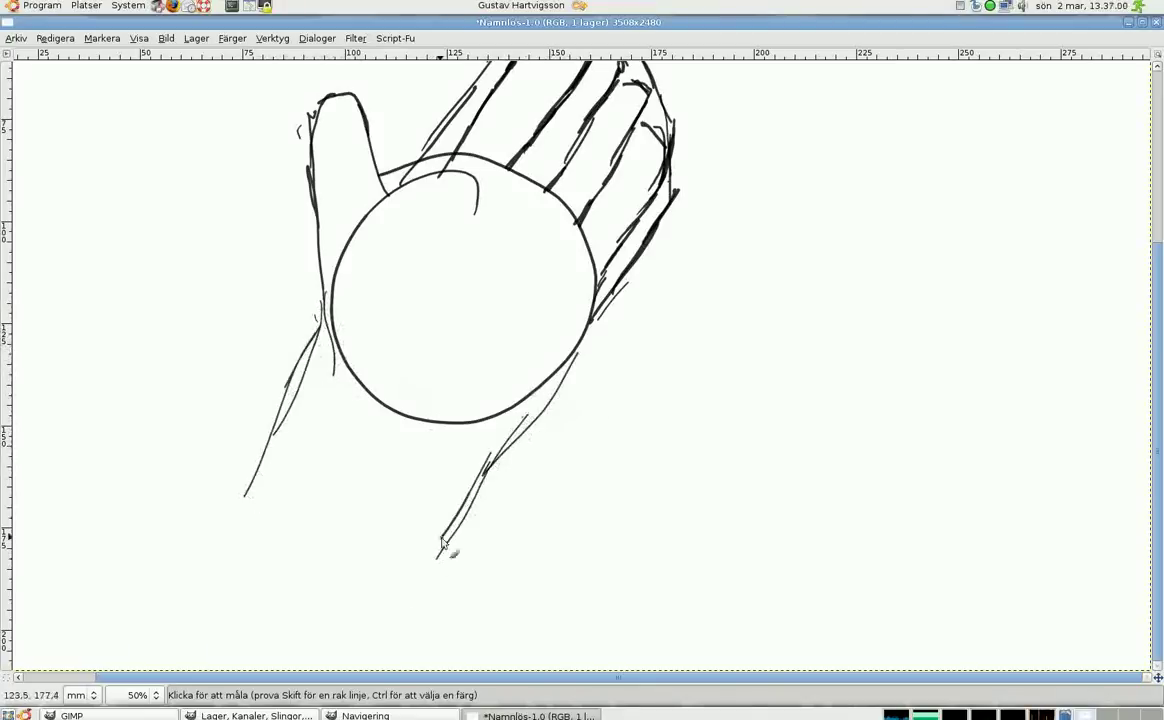
pyautogui.moveTo(530, 410)
pyautogui.mouseDown()
pyautogui.moveTo(485, 465)
pyautogui.moveTo(456, 454)
pyautogui.moveTo(389, 559)
pyautogui.mouseUp()
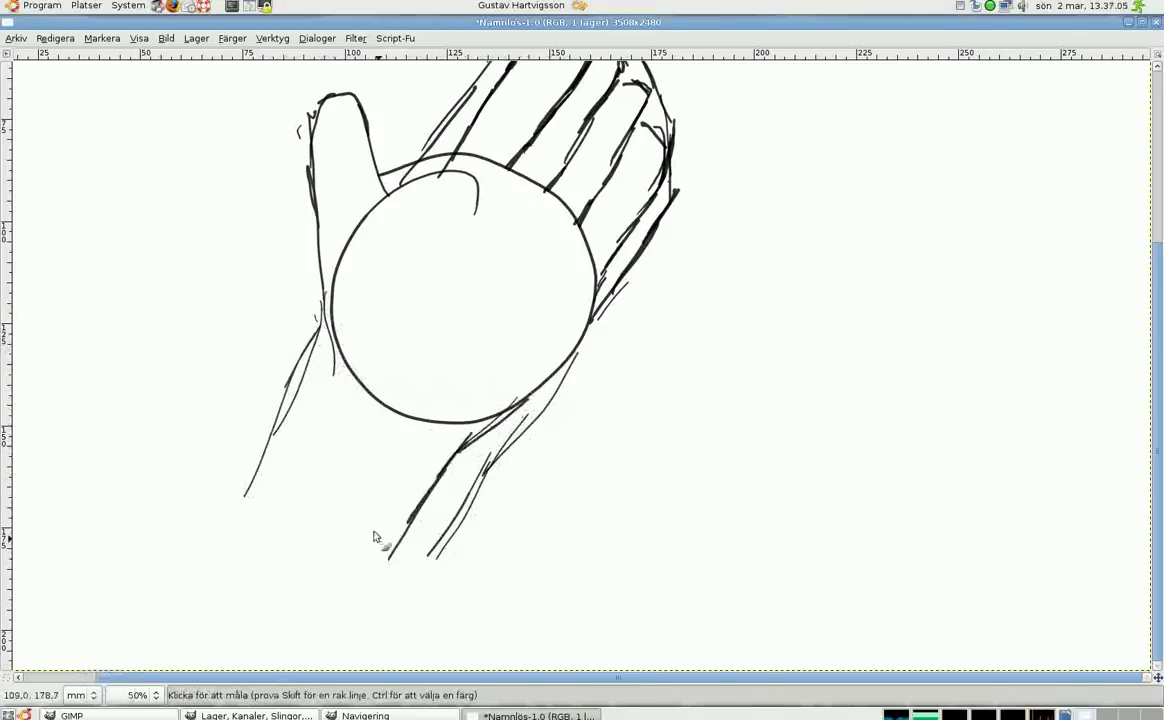
pyautogui.moveTo(328, 318); pyautogui.dragTo(246, 545)
pyautogui.moveTo(458, 463); pyautogui.dragTo(391, 601)
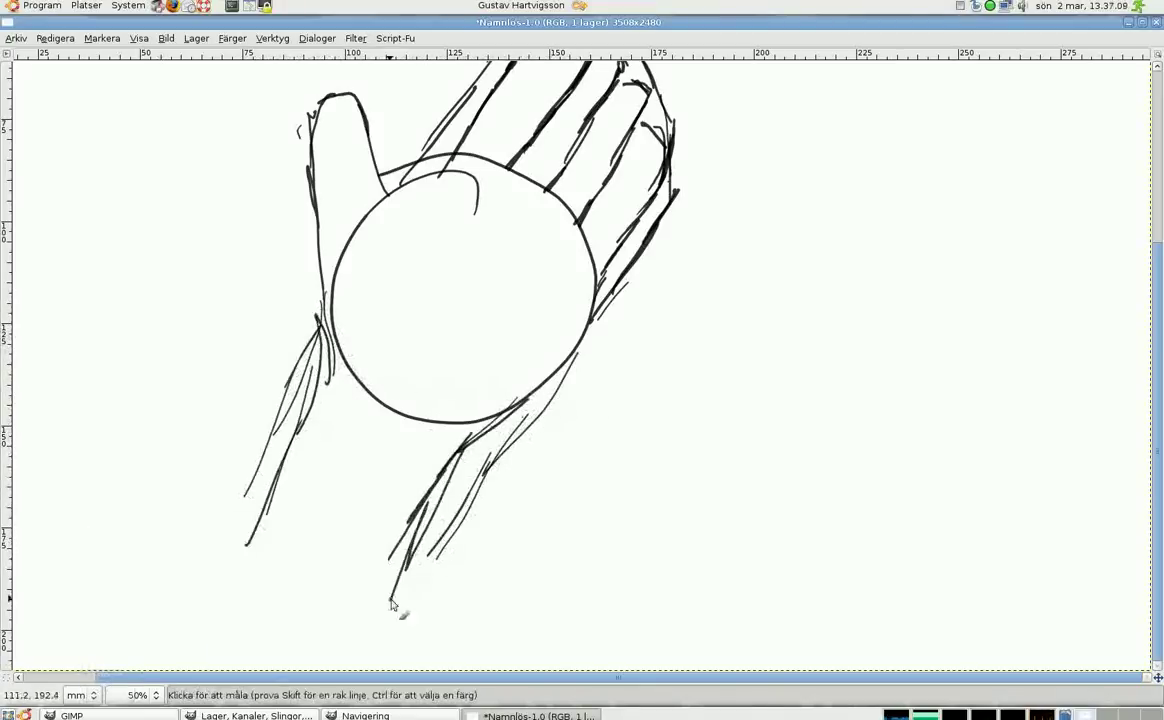
# Step: Reinforce the thumb join and the palm's lower-right edge up toward the fingers
pyautogui.scroll(5, 490, 262)
pyautogui.scroll(-1, 490, 262)
pyautogui.moveTo(378, 330); pyautogui.dragTo(452, 318)
pyautogui.moveTo(623, 415)
pyautogui.mouseDown()
pyautogui.moveTo(575, 525)
pyautogui.moveTo(497, 585)
pyautogui.mouseUp()
pyautogui.moveTo(528, 555)
pyautogui.mouseDown()
pyautogui.moveTo(593, 509)
pyautogui.moveTo(610, 440)
pyautogui.moveTo(680, 355)
pyautogui.moveTo(647, 292)
pyautogui.mouseUp()
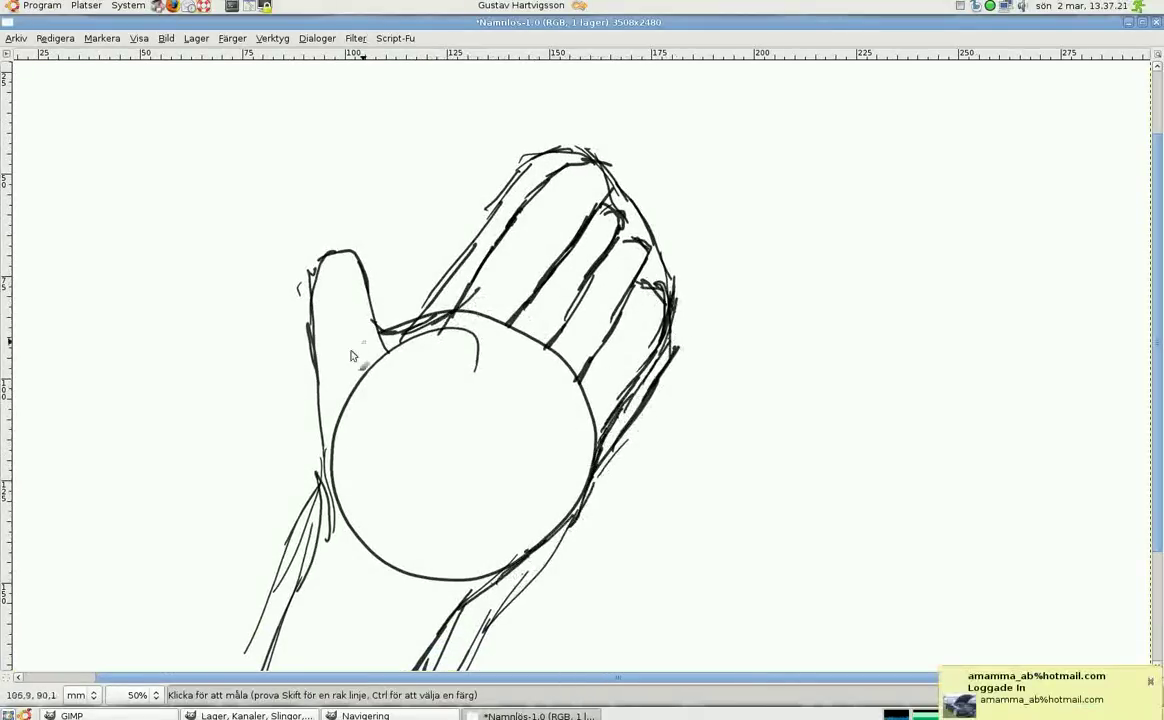
pyautogui.hotkey('ctrl', 'b')
# Step: With the Eraser, remove parts of the palm circle's upper-left and lower-left arc
pyautogui.click(175, 265)
pyautogui.click(405, 22)
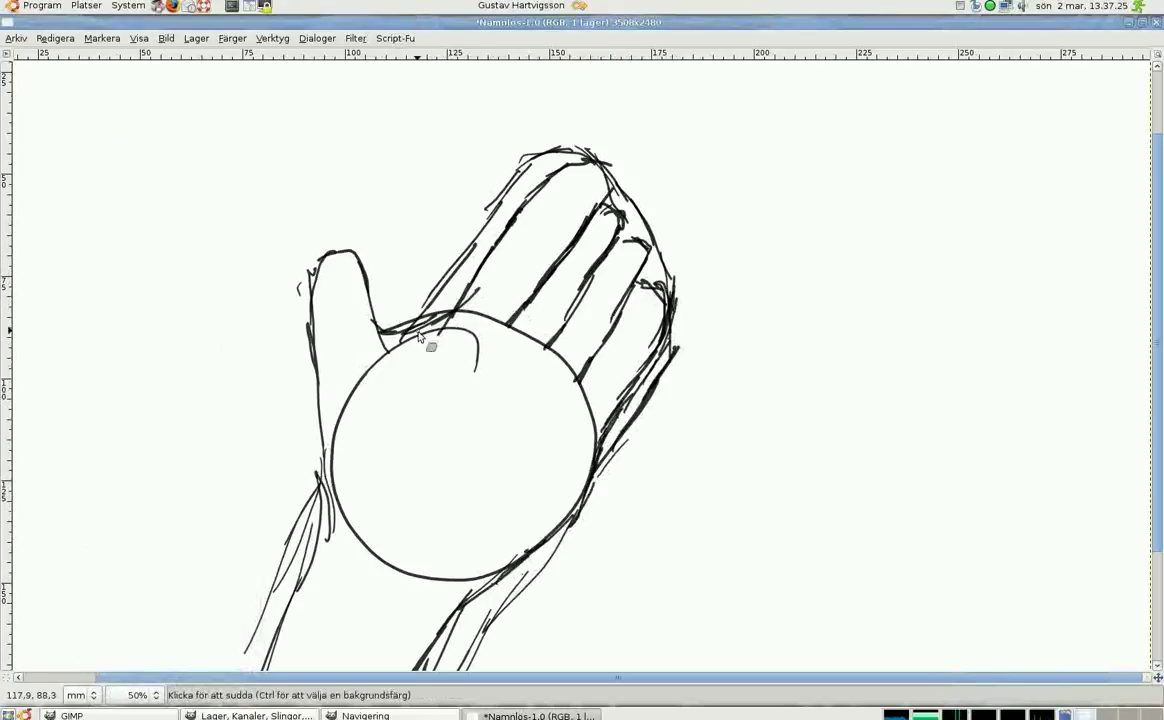
pyautogui.moveTo(378, 349); pyautogui.dragTo(330, 430)
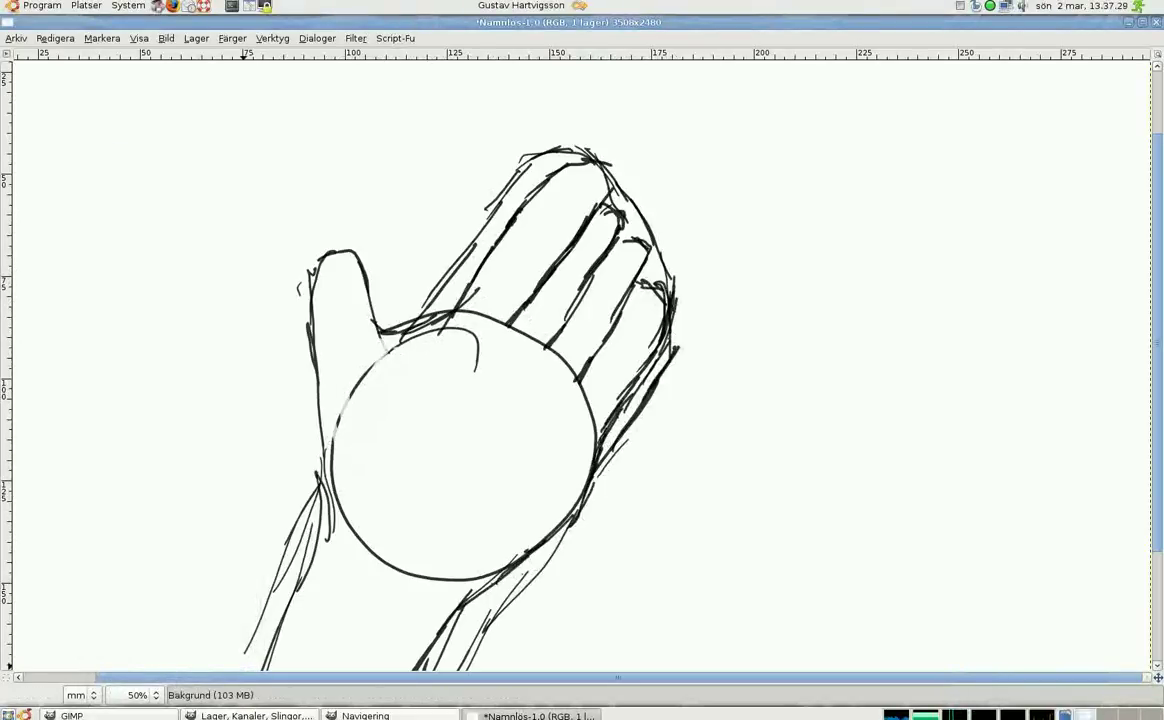
pyautogui.hotkey('ctrl', 'b')
pyautogui.click(151, 456)
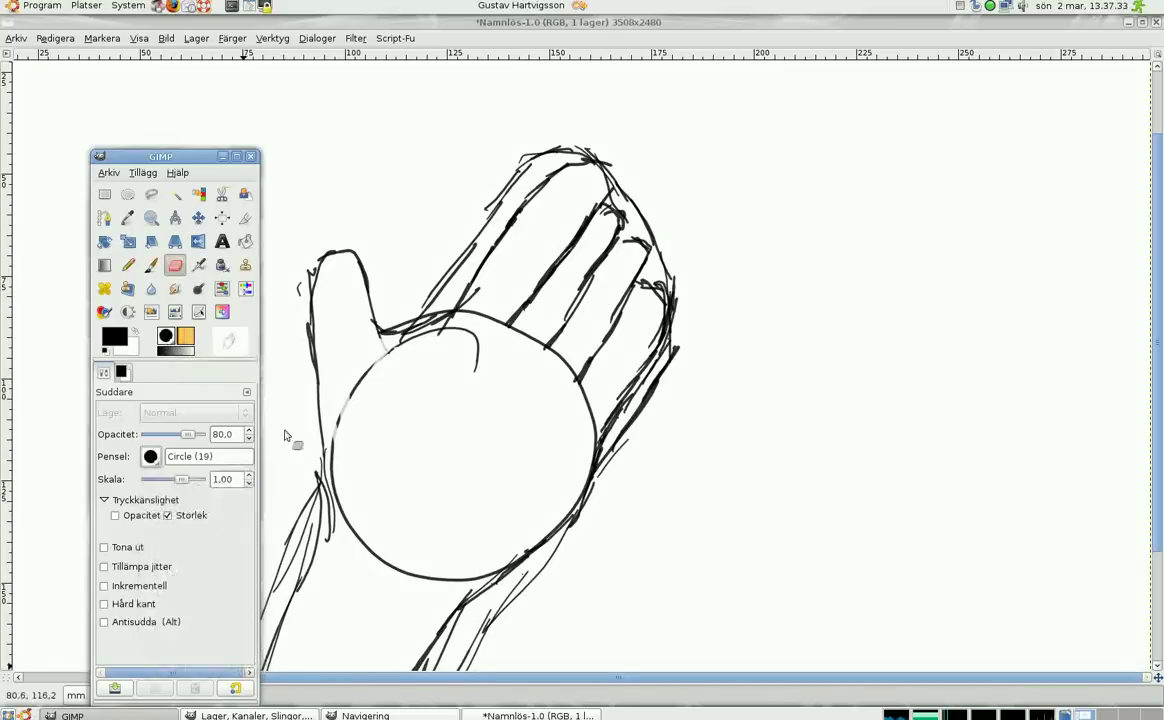
pyautogui.click(343, 457)
pyautogui.moveTo(352, 533); pyautogui.dragTo(364, 538)
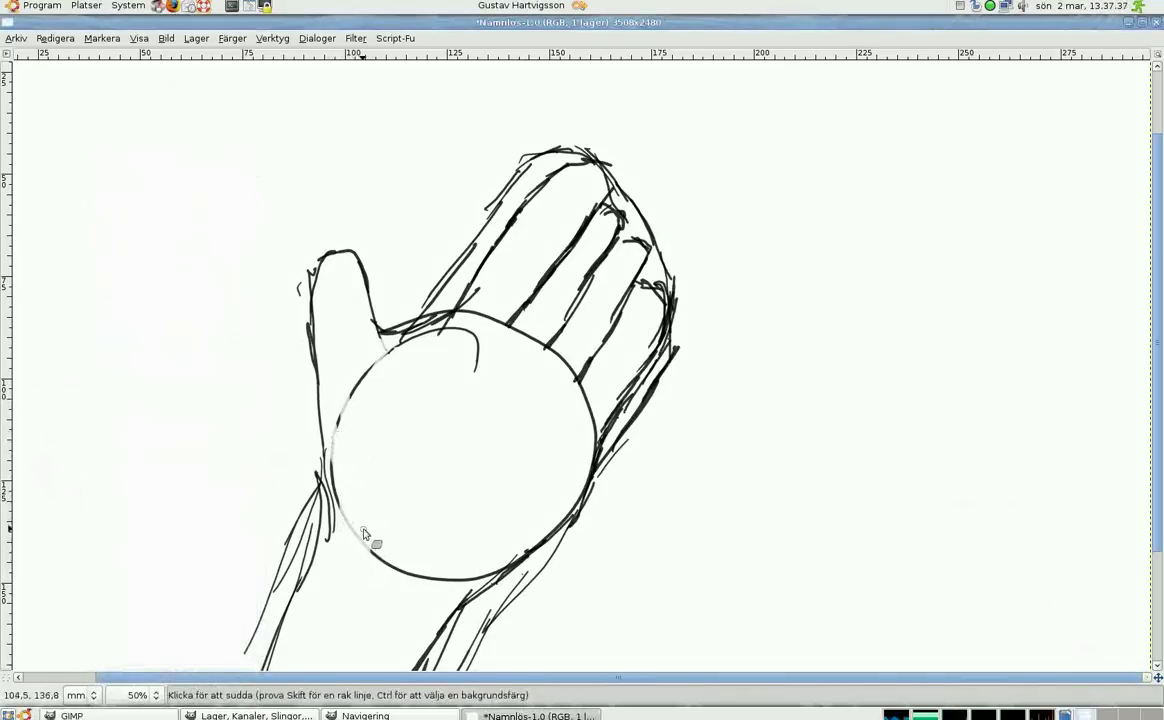
# Step: Adjust the eraser opacity, then fade the circle's left arc, index finger doubles and fingertip strokes
pyautogui.hotkey('ctrl', 'b')
pyautogui.moveTo(161, 436); pyautogui.dragTo(190, 437)
pyautogui.click(341, 455)
pyautogui.moveTo(341, 455); pyautogui.dragTo(339, 508)
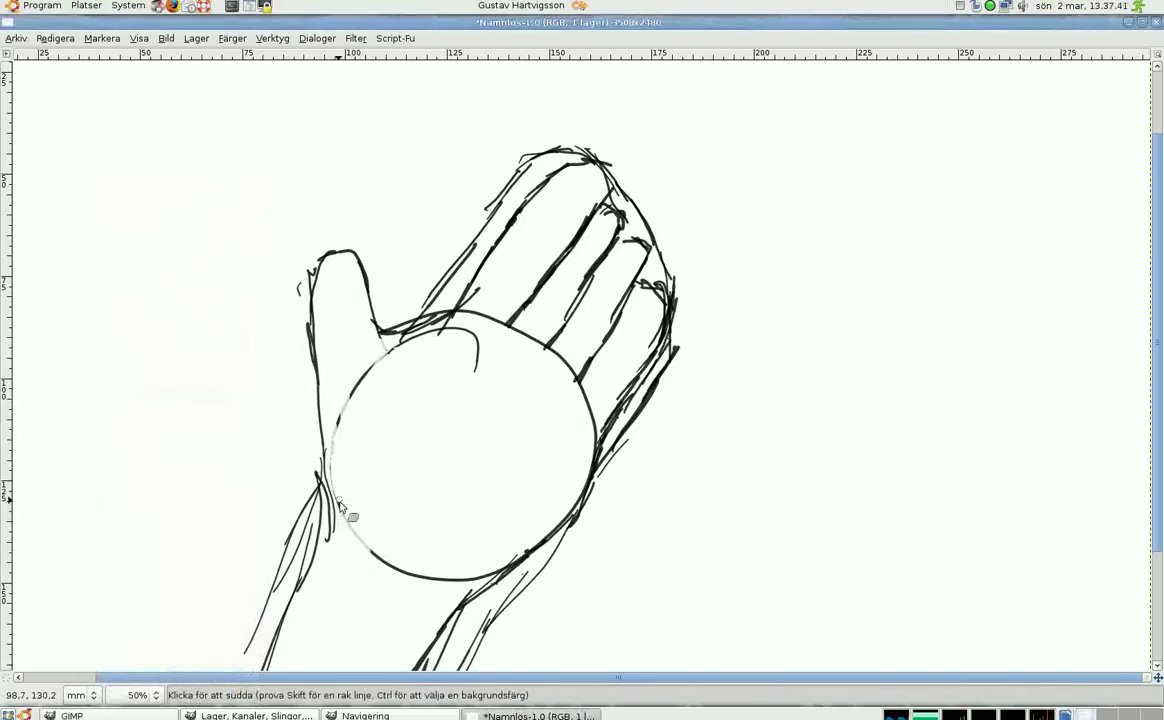
pyautogui.moveTo(337, 458)
pyautogui.mouseDown()
pyautogui.moveTo(372, 386)
pyautogui.moveTo(434, 340)
pyautogui.mouseUp()
pyautogui.moveTo(448, 284); pyautogui.dragTo(511, 192)
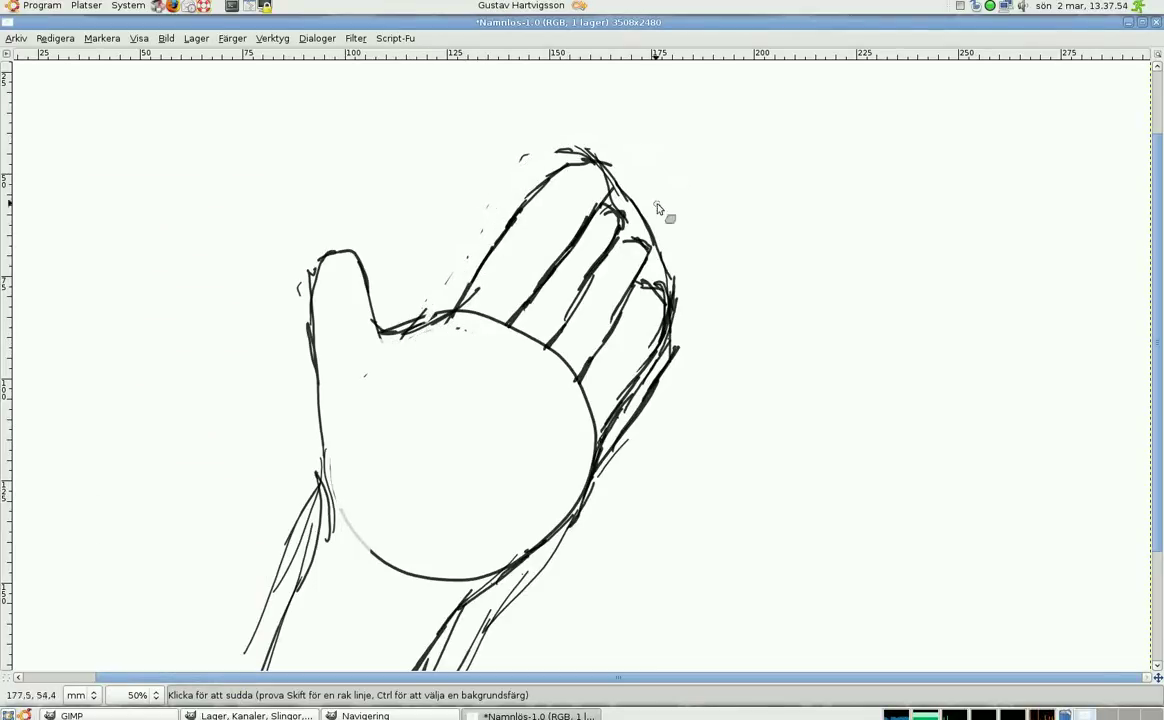
pyautogui.moveTo(612, 165); pyautogui.dragTo(633, 186)
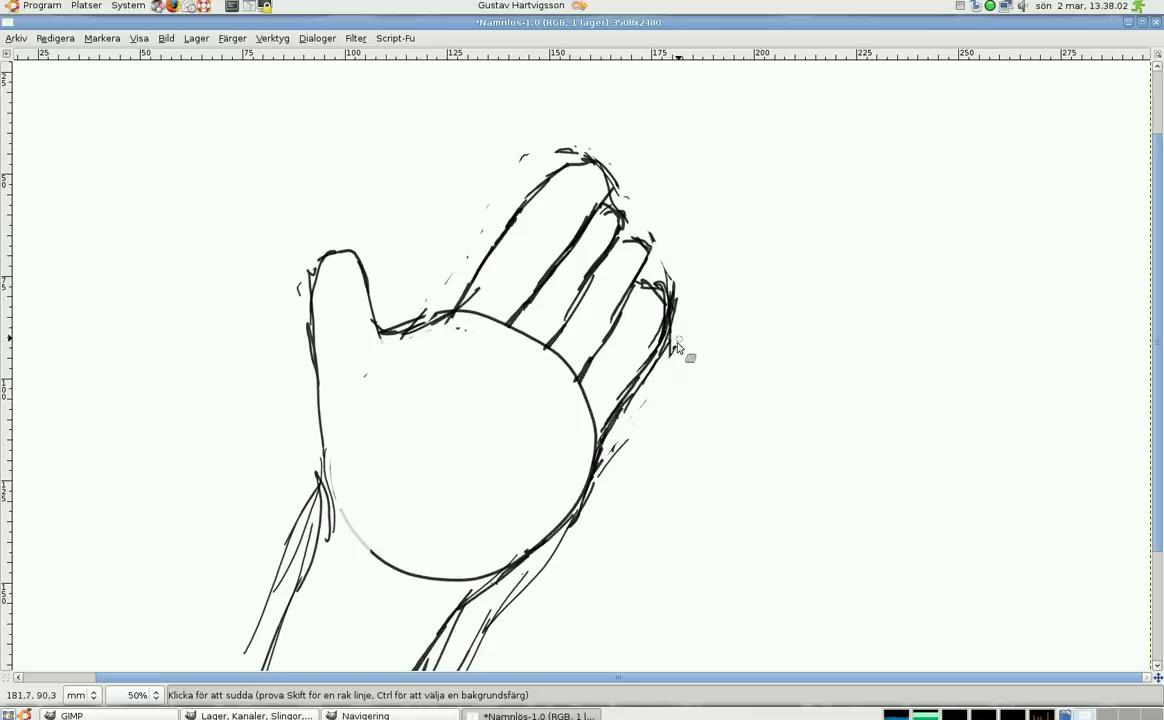
pyautogui.scroll(-1, 620, 425)
pyautogui.scroll(-5, 467, 444)
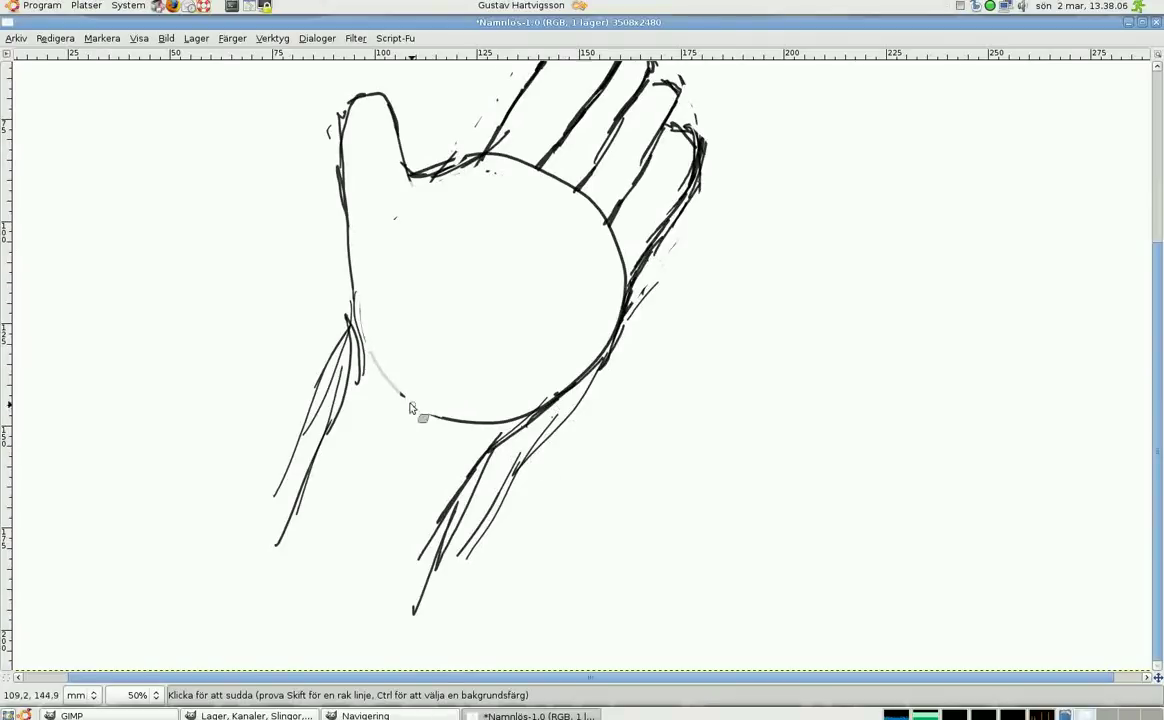
# Step: Erase the lower palm curve and the loose stray strokes around the wrist and left forearm
pyautogui.moveTo(409, 407)
pyautogui.mouseDown()
pyautogui.moveTo(475, 408)
pyautogui.moveTo(538, 478)
pyautogui.moveTo(502, 496)
pyautogui.moveTo(463, 547)
pyautogui.moveTo(641, 319)
pyautogui.mouseUp()
pyautogui.moveTo(610, 384)
pyautogui.mouseDown()
pyautogui.moveTo(520, 486)
pyautogui.moveTo(486, 548)
pyautogui.mouseUp()
pyautogui.moveTo(343, 355); pyautogui.dragTo(284, 477)
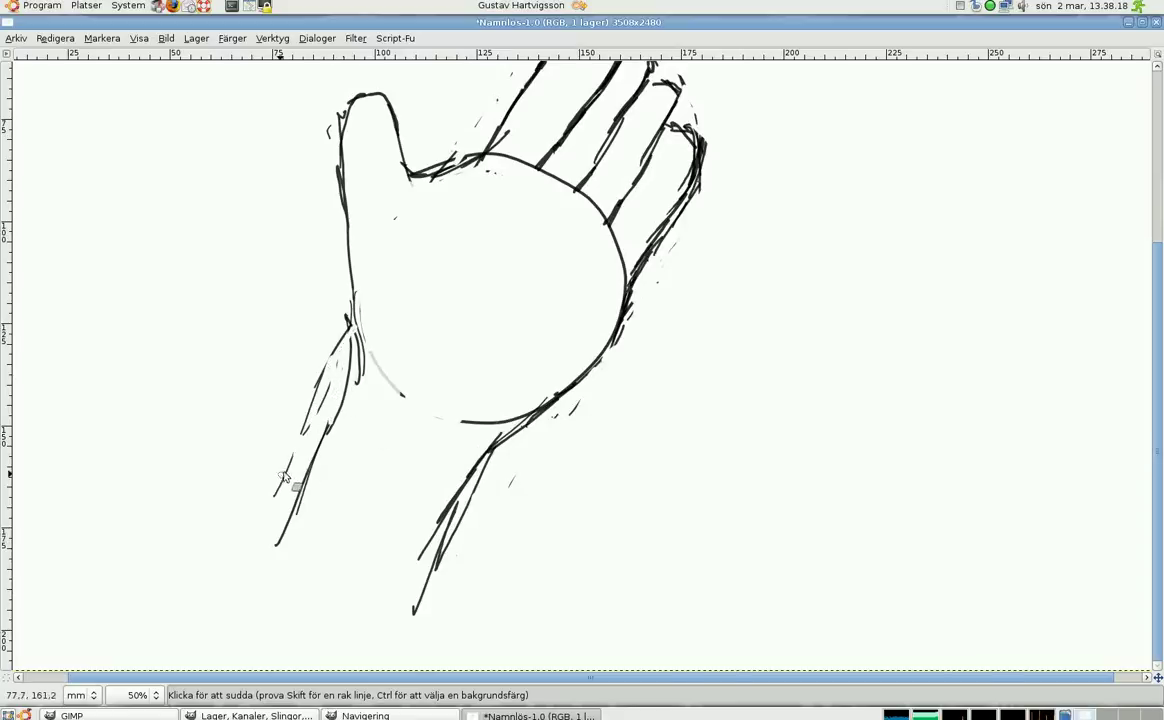
pyautogui.moveTo(318, 412)
pyautogui.mouseDown()
pyautogui.moveTo(354, 364)
pyautogui.moveTo(312, 411)
pyautogui.mouseUp()
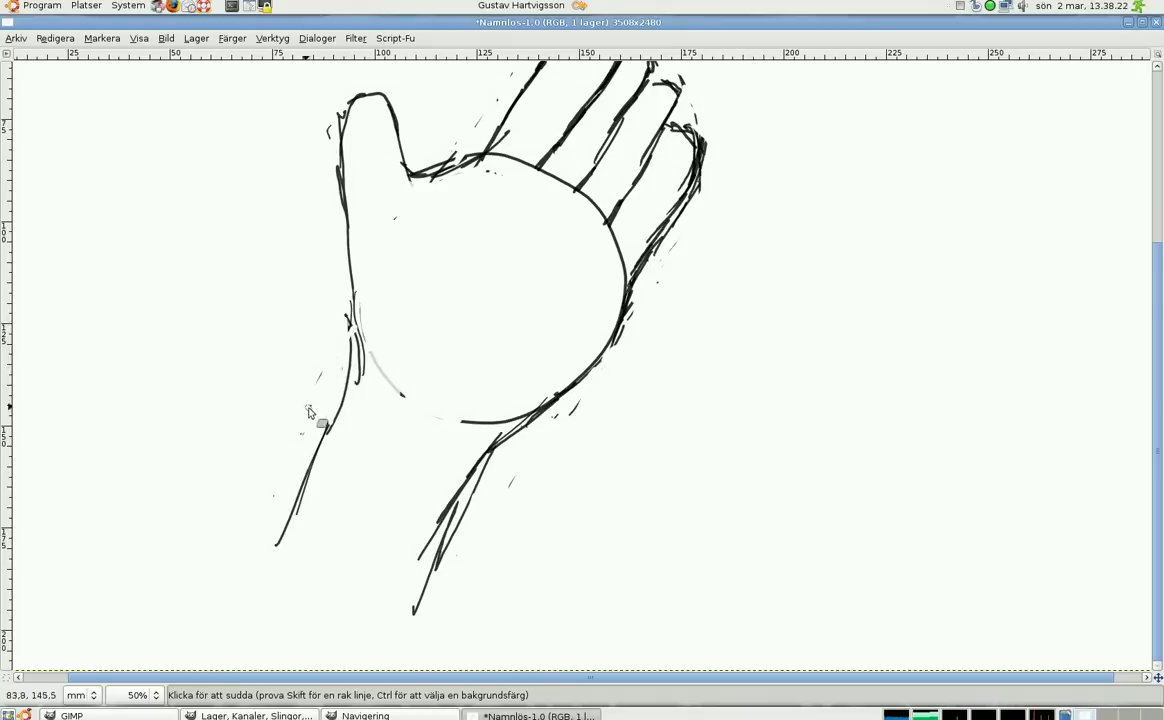
pyautogui.hscroll(1, 494, 310)
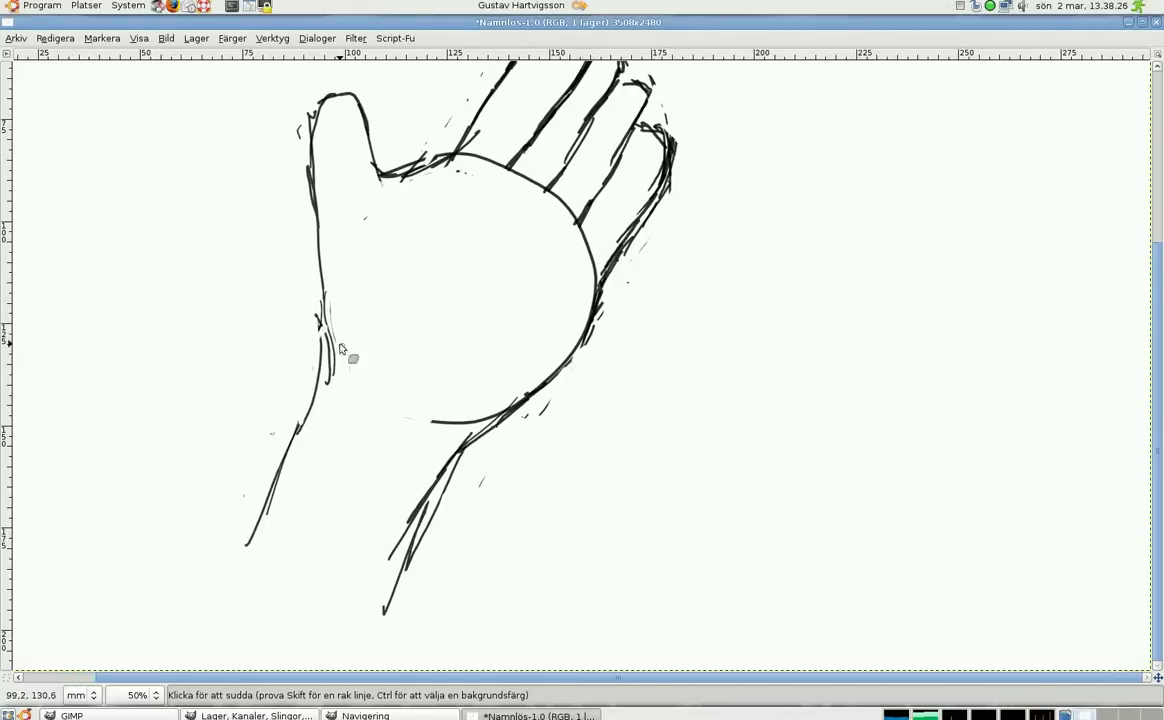
pyautogui.moveTo(332, 344)
pyautogui.mouseDown()
pyautogui.moveTo(400, 392)
pyautogui.moveTo(417, 434)
pyautogui.mouseUp()
pyautogui.moveTo(413, 540)
pyautogui.mouseDown()
pyautogui.moveTo(411, 522)
pyautogui.moveTo(409, 581)
pyautogui.mouseUp()
pyautogui.scroll(2, 524, 368)
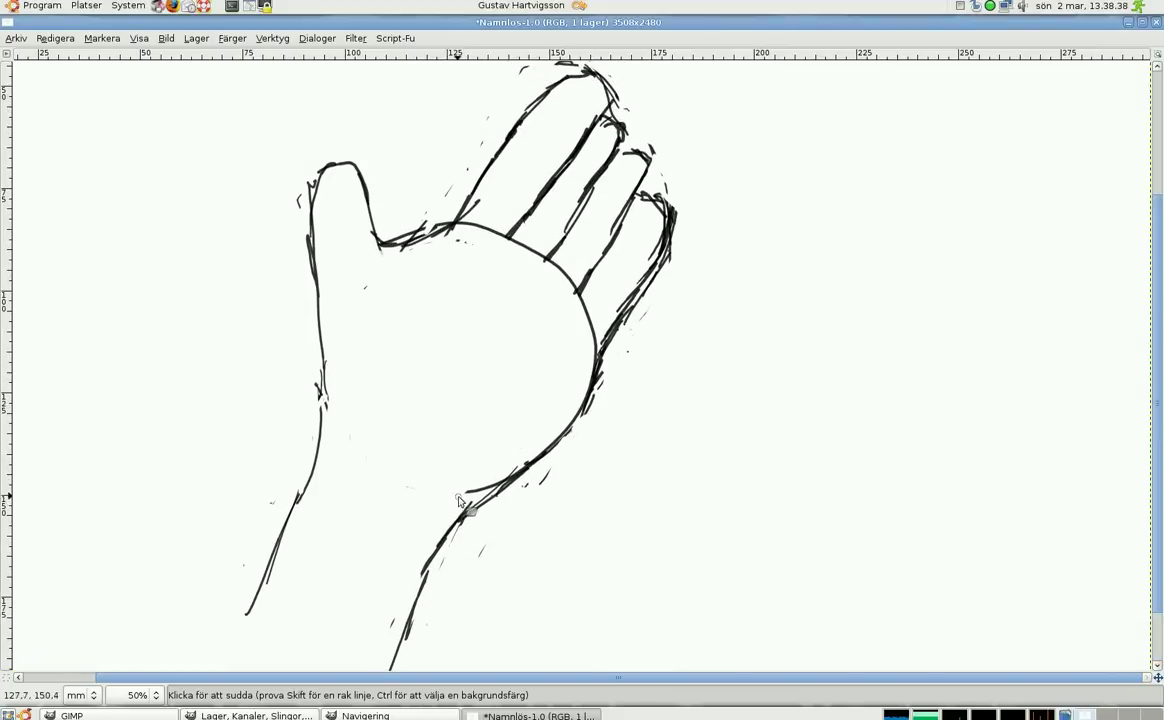
# Step: Wipe the thumb-web and finger-base marks, then repaint the thumb base and index finger's outer edge
pyautogui.moveTo(473, 229); pyautogui.dragTo(500, 236)
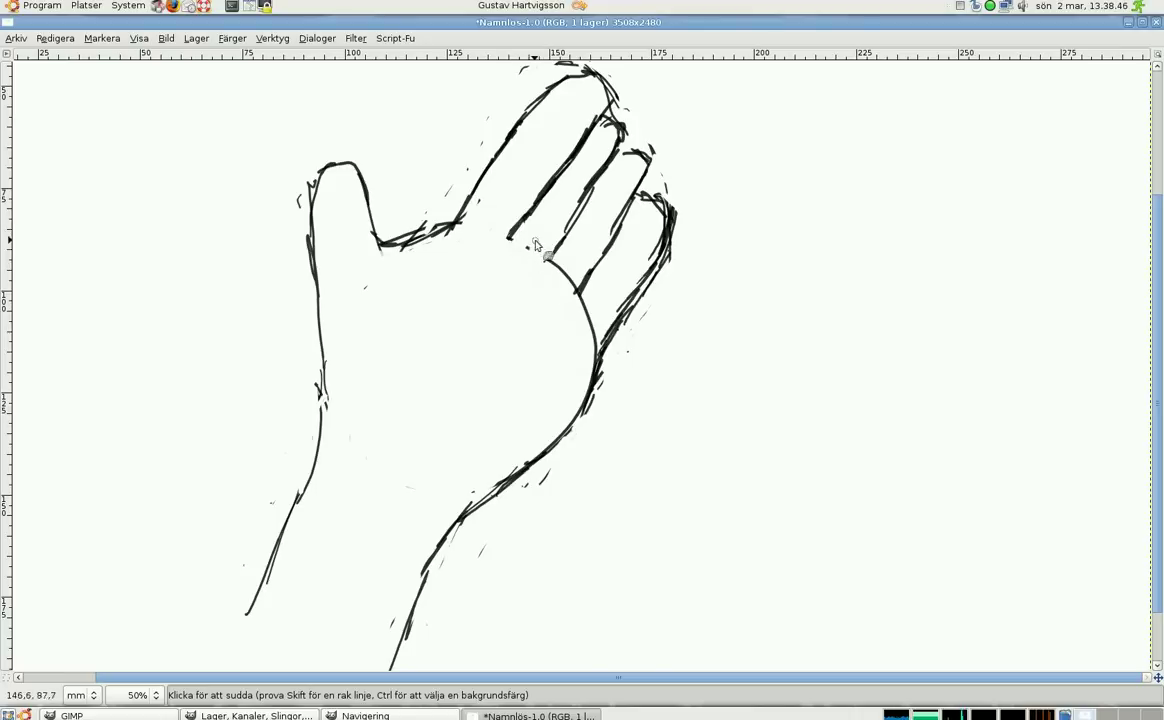
pyautogui.moveTo(565, 264)
pyautogui.mouseDown()
pyautogui.moveTo(574, 320)
pyautogui.moveTo(598, 333)
pyautogui.mouseUp()
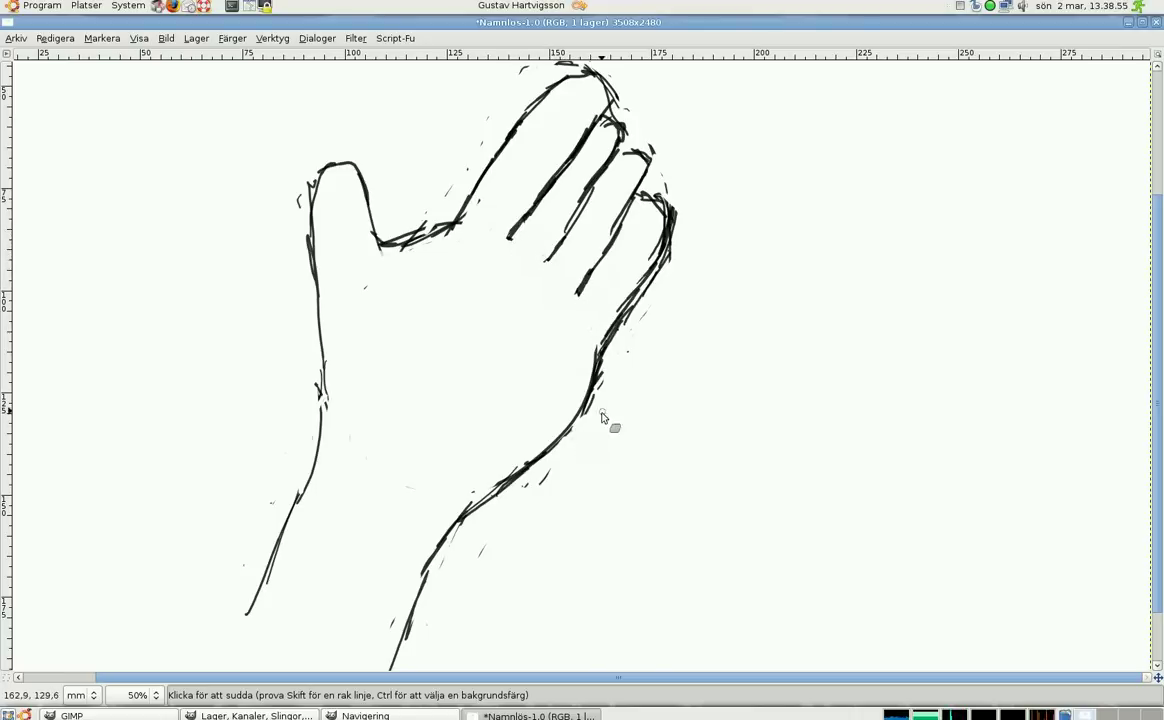
pyautogui.scroll(1, 541, 494)
pyautogui.scroll(2, 585, 377)
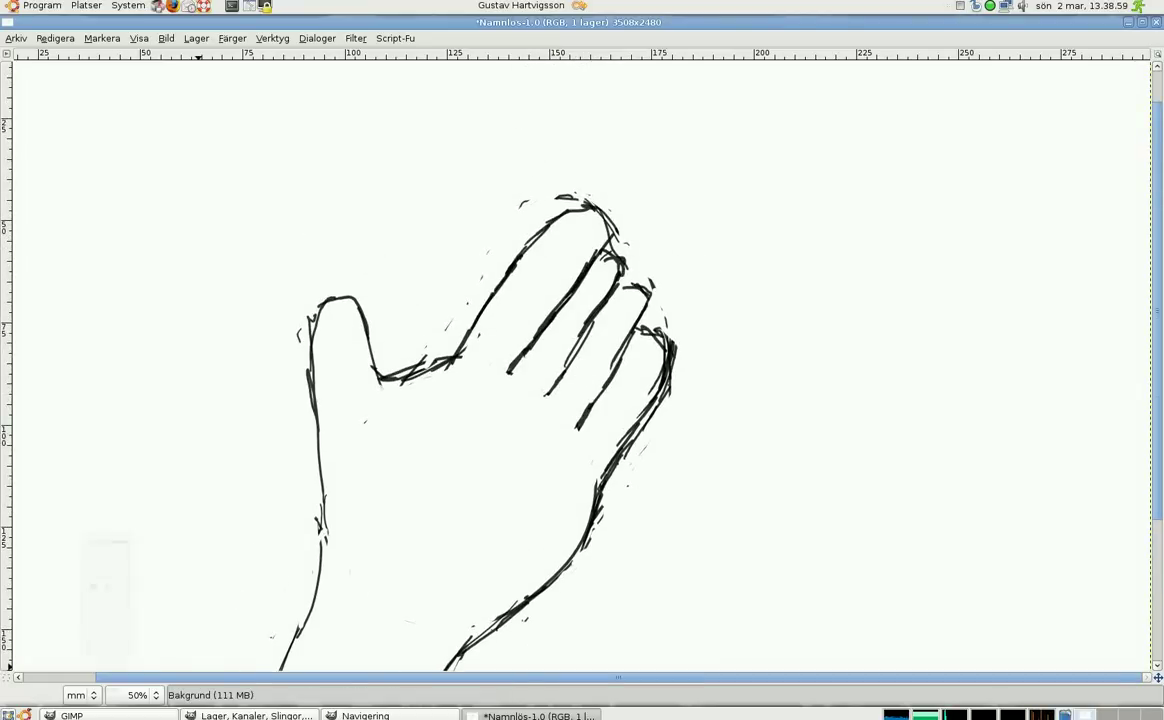
pyautogui.click(71, 715)
pyautogui.click(139, 244)
pyautogui.moveTo(380, 382); pyautogui.dragTo(430, 392)
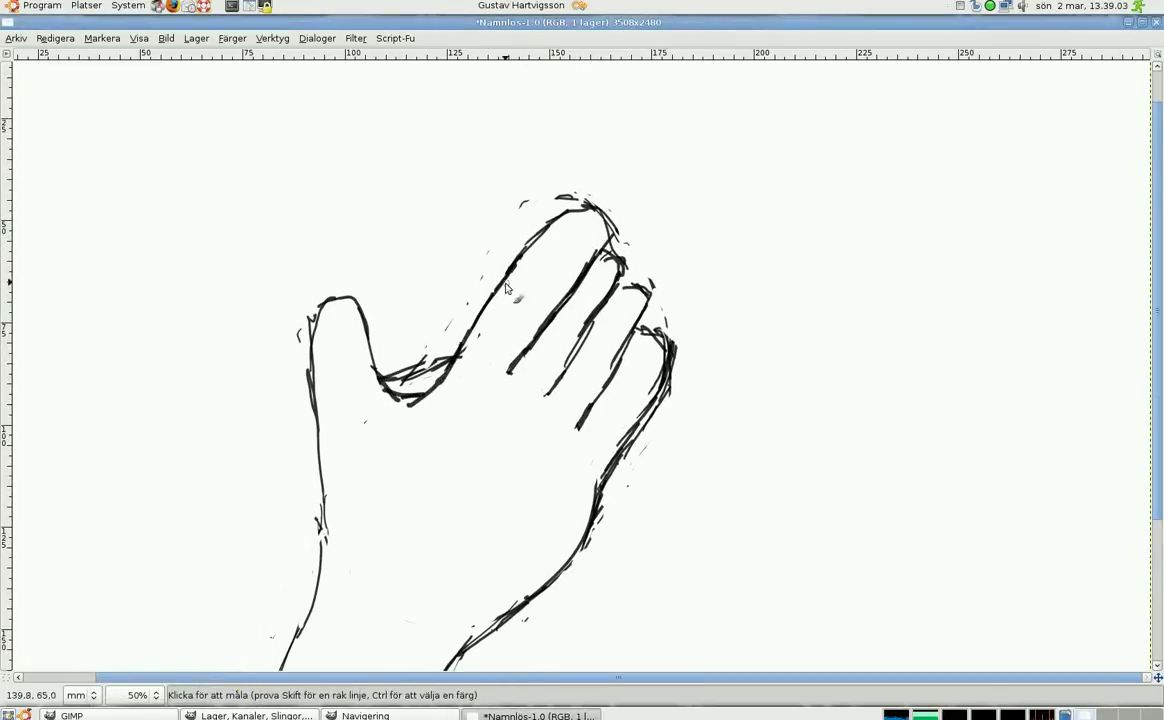
pyautogui.moveTo(474, 347)
pyautogui.mouseDown()
pyautogui.moveTo(566, 234)
pyautogui.moveTo(516, 206)
pyautogui.mouseUp()
# Step: Erase the thick excess stroke at the thumb–index finger junction
pyautogui.click(71, 715)
pyautogui.click(175, 265)
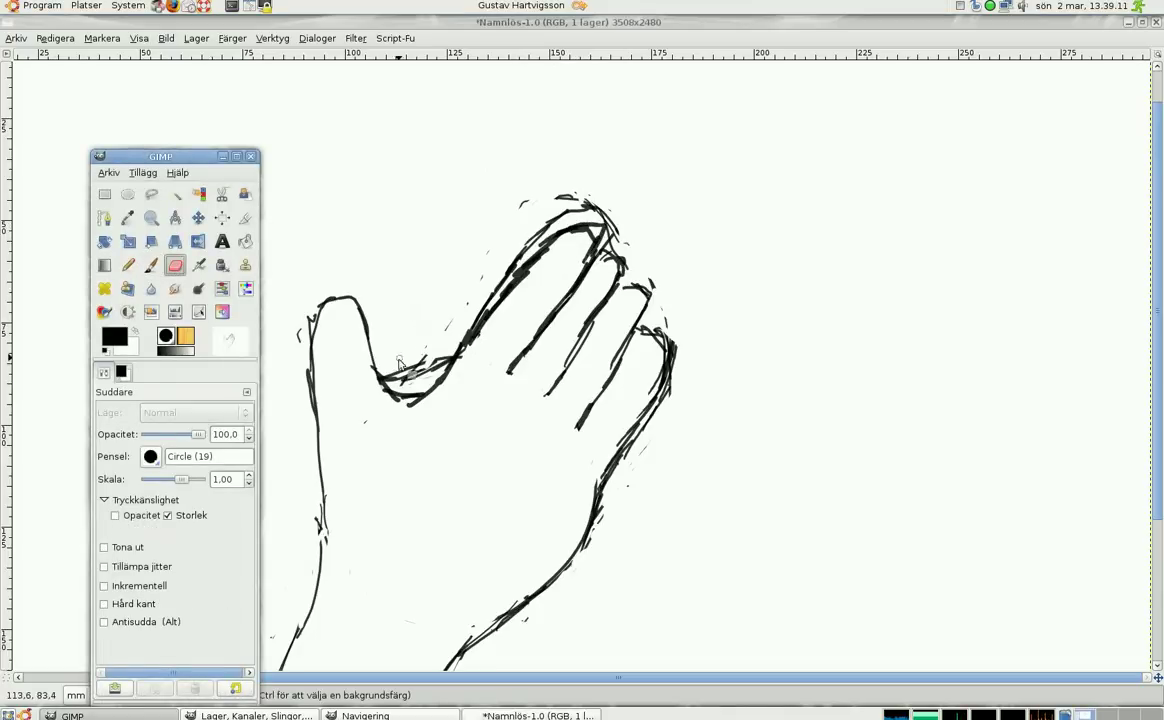
pyautogui.click(399, 362)
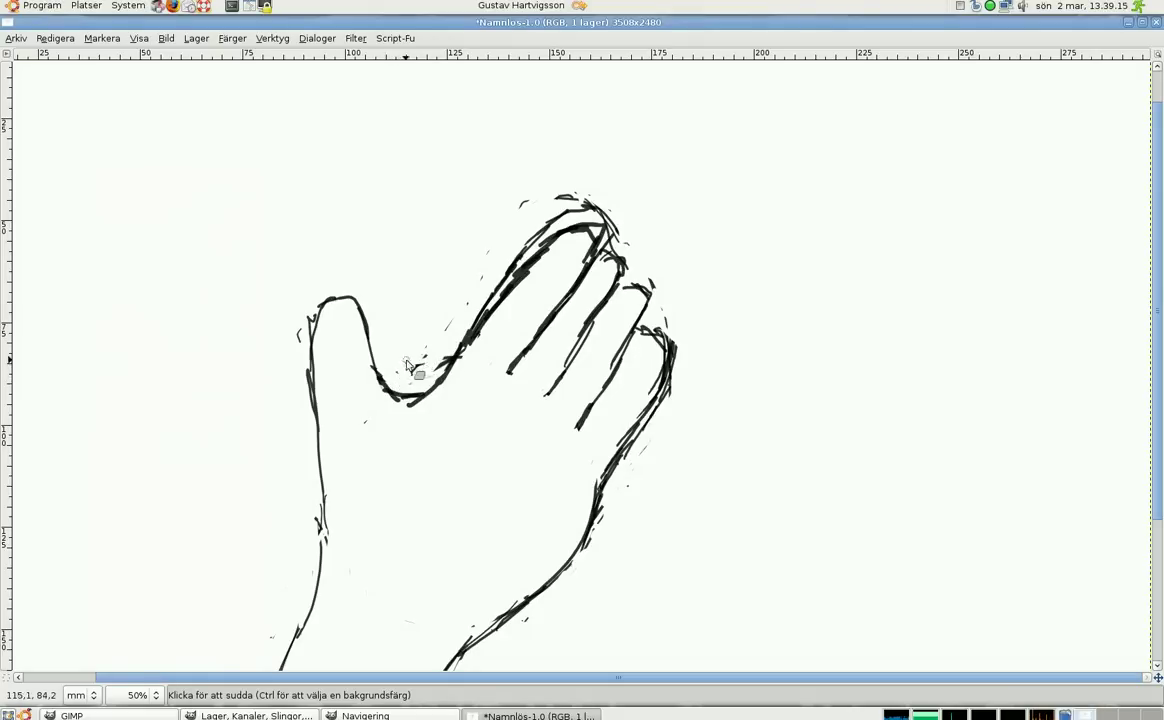
pyautogui.moveTo(406, 361); pyautogui.dragTo(617, 241)
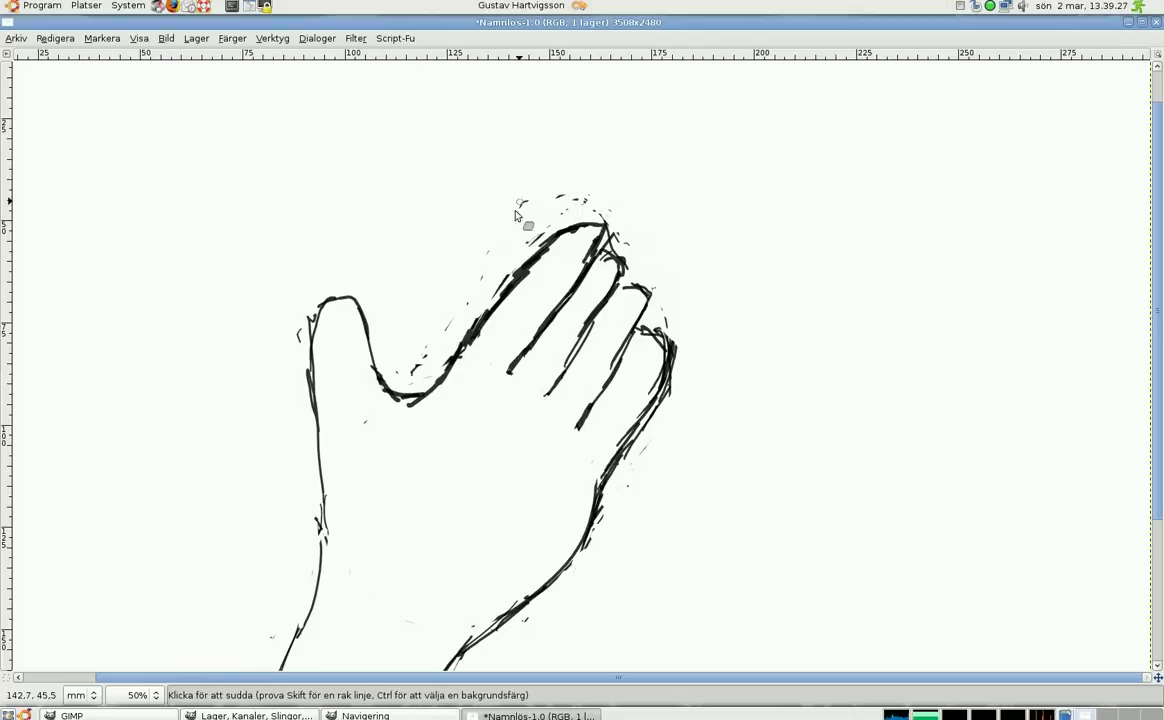
pyautogui.scroll(-5, 525, 416)
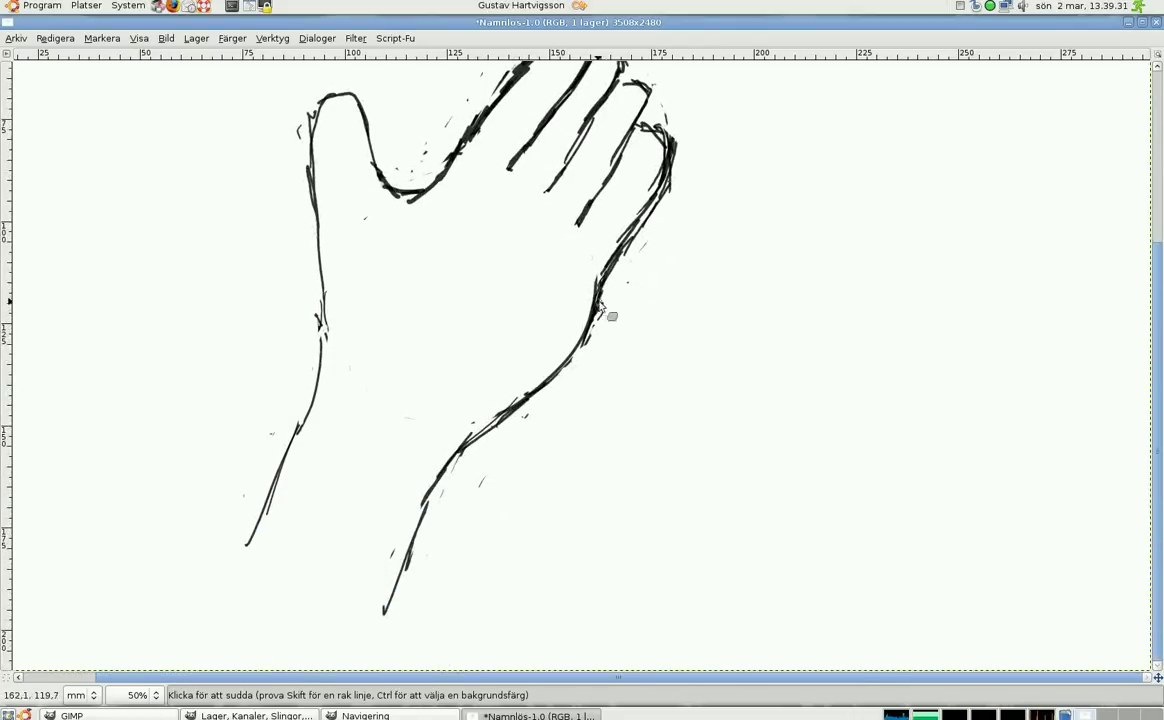
pyautogui.scroll(1, 659, 217)
pyautogui.scroll(1, 493, 292)
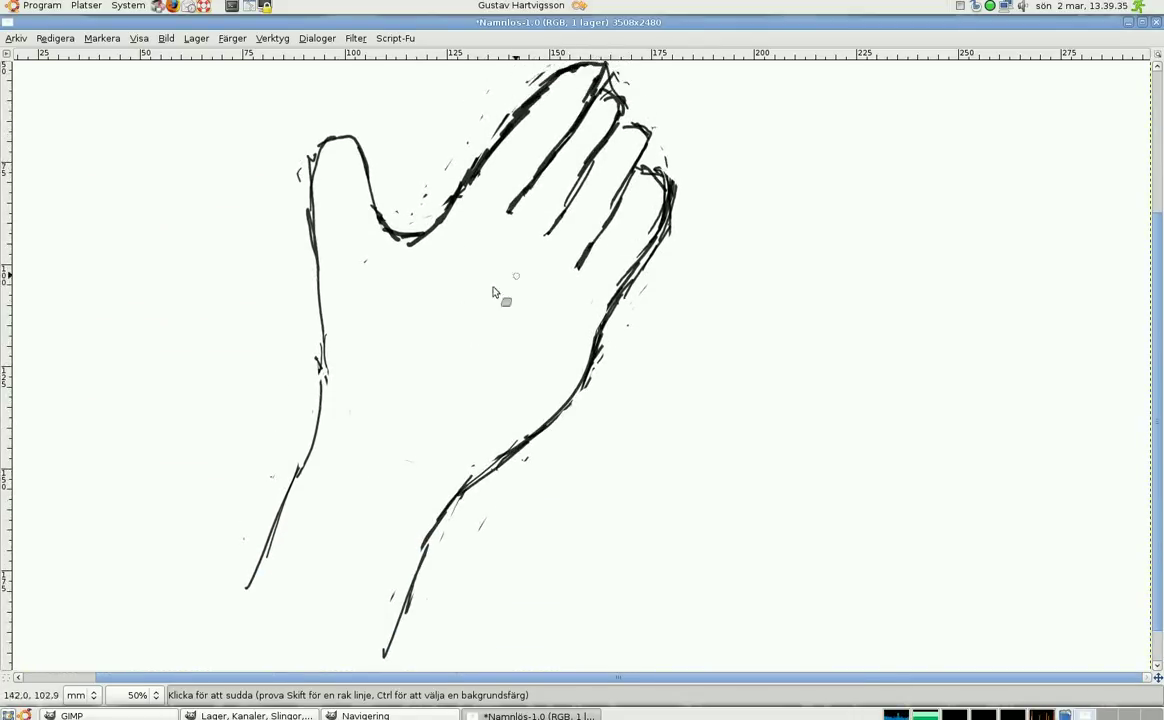
pyautogui.scroll(2, 401, 380)
pyautogui.hscroll(-1, 540, 325)
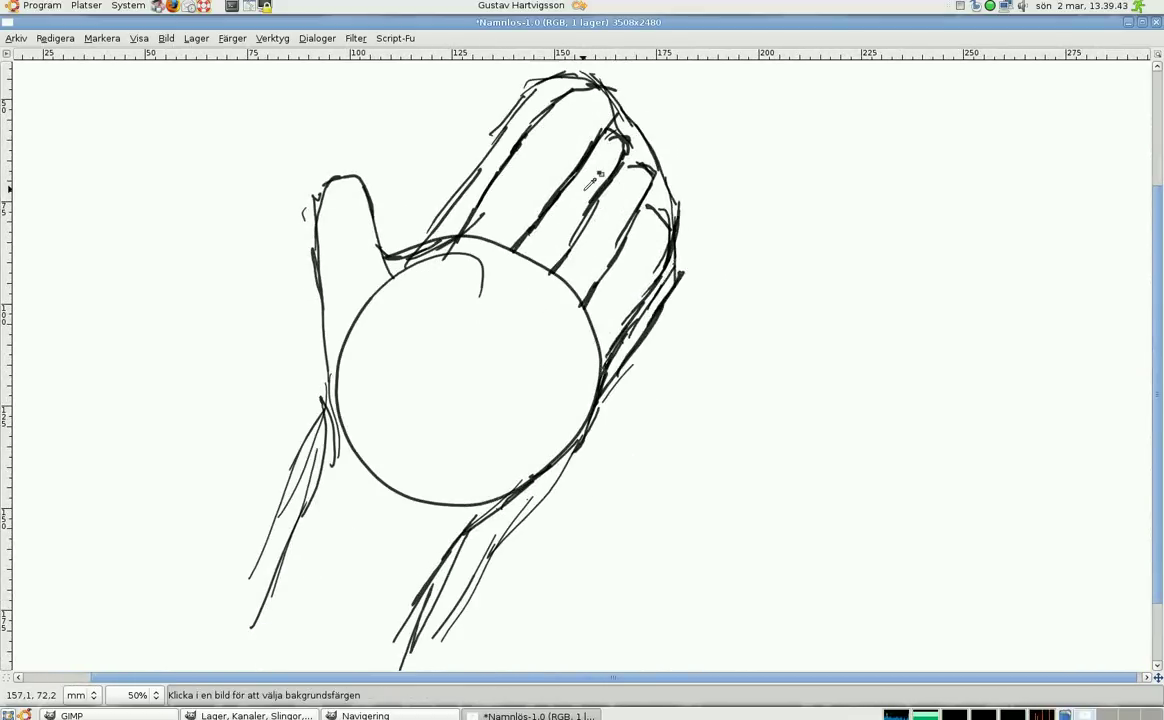
# Step: Undo all strokes back to a blank canvas and discard a soft airbrush test circle
pyautogui.hotkey('ctrl', 'z')
pyautogui.hotkey('ctrl', 'z')
pyautogui.hotkey('ctrl', 'z')
pyautogui.hotkey('ctrl', 'z')
pyautogui.hotkey('ctrl', 'z')
pyautogui.hotkey('ctrl', 'z')
pyautogui.hotkey('ctrl', 'z')
pyautogui.hotkey('ctrl', 'z')
pyautogui.hotkey('ctrl', 'z')
pyautogui.hotkey('ctrl', 'z')
pyautogui.hotkey('ctrl', 'z')
pyautogui.hotkey('ctrl', 'z')
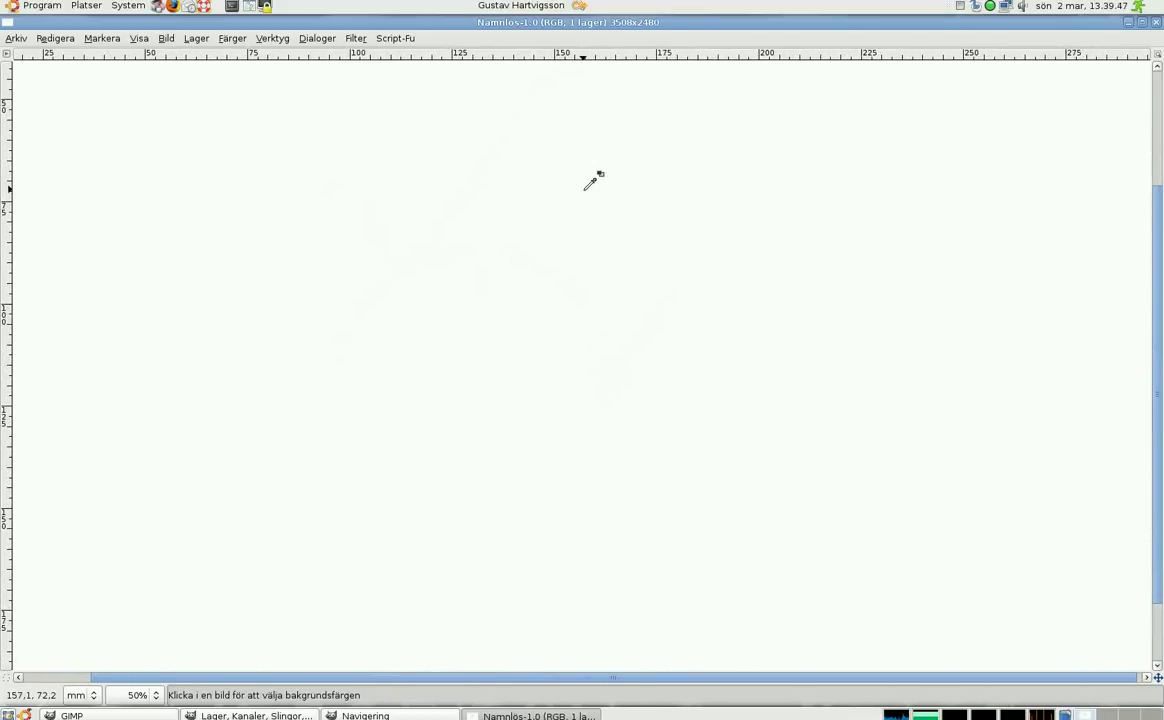
pyautogui.click(70, 715)
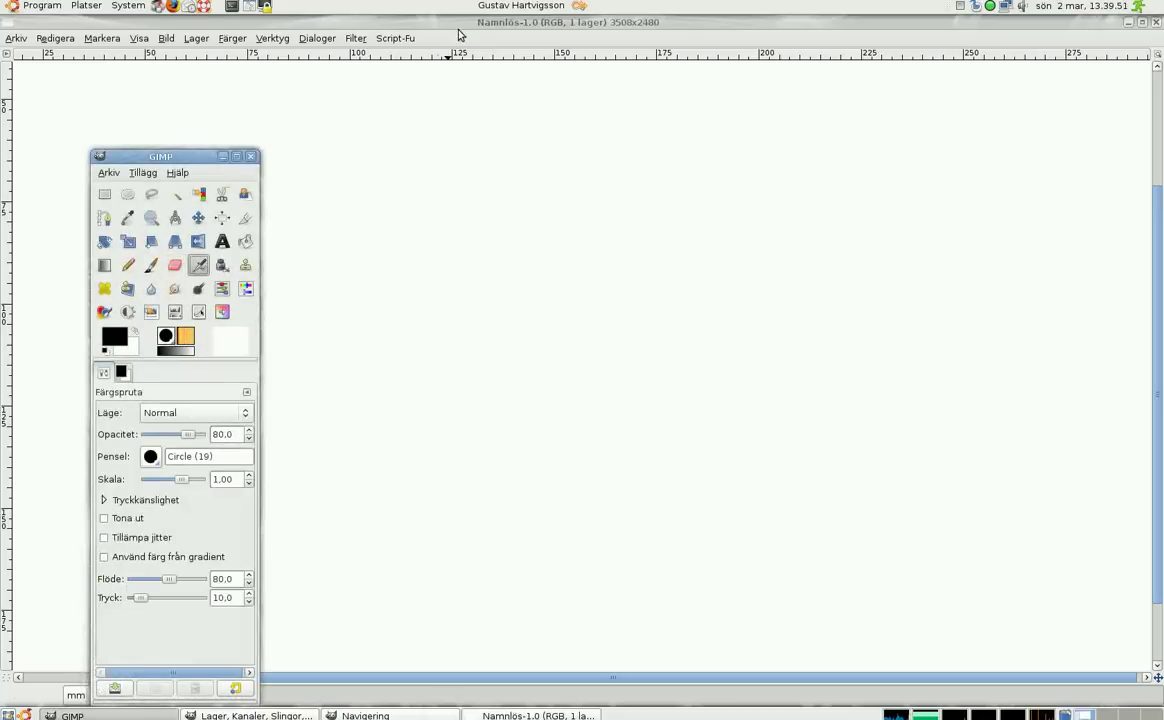
pyautogui.click(459, 35)
pyautogui.moveTo(394, 271)
pyautogui.mouseDown()
pyautogui.moveTo(439, 286)
pyautogui.moveTo(322, 317)
pyautogui.mouseUp()
pyautogui.hotkey('ctrl', 'z')
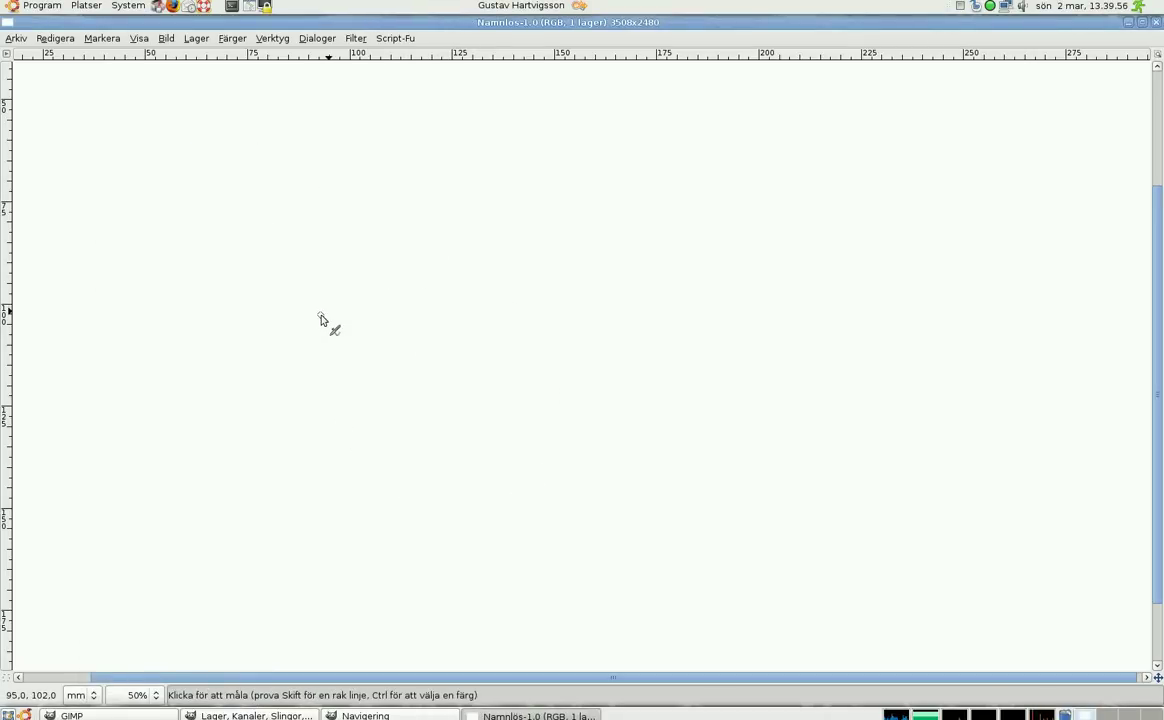
# Step: Set the Paintbrush opacity to 100 and paint a bold black test curve
pyautogui.press('Tab')
pyautogui.press('p')
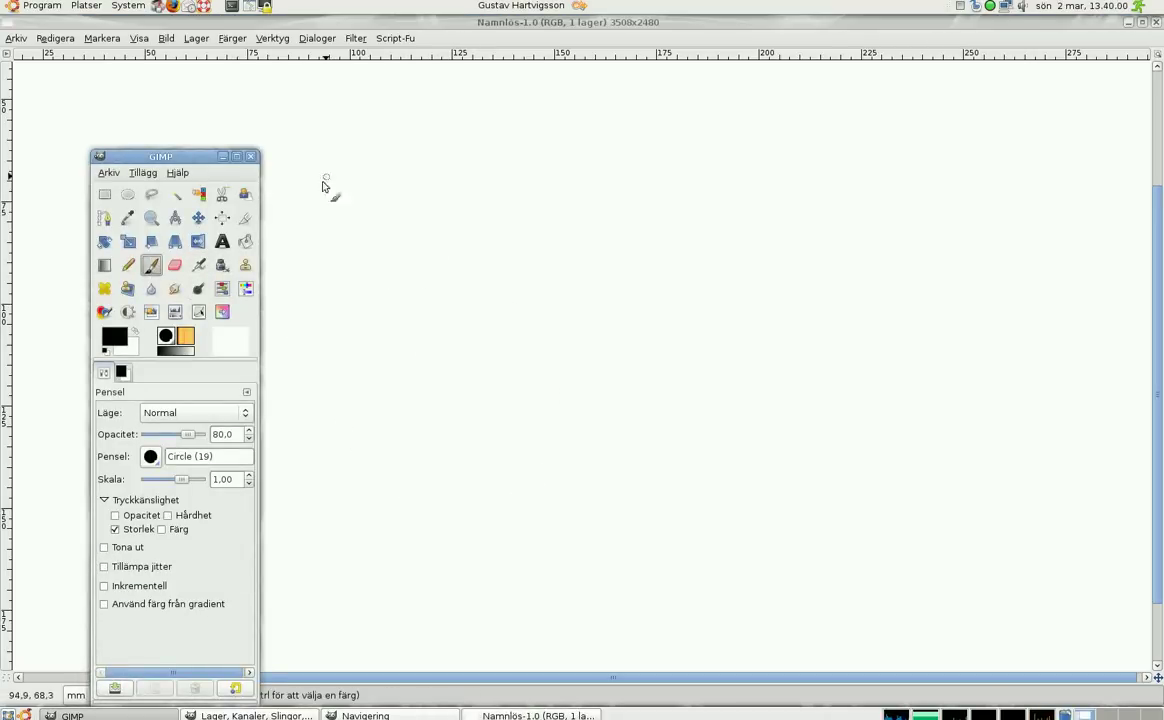
pyautogui.moveTo(187, 434); pyautogui.dragTo(220, 434)
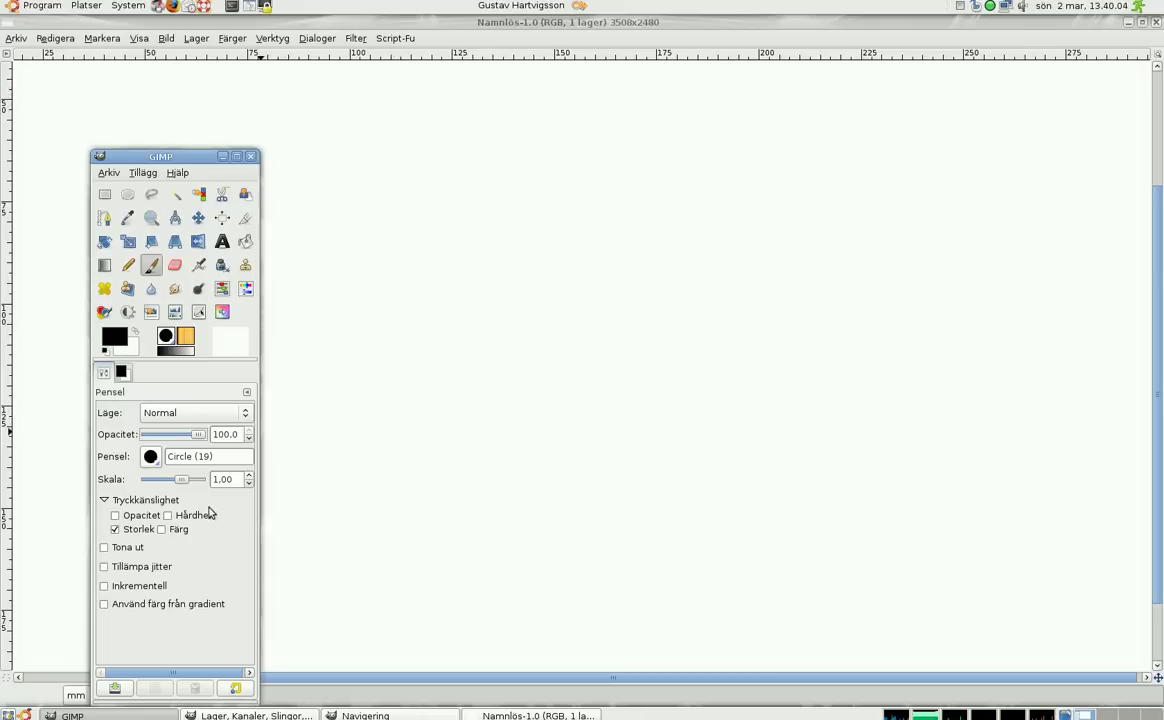
pyautogui.press('Tab')
pyautogui.moveTo(356, 203); pyautogui.dragTo(405, 470)
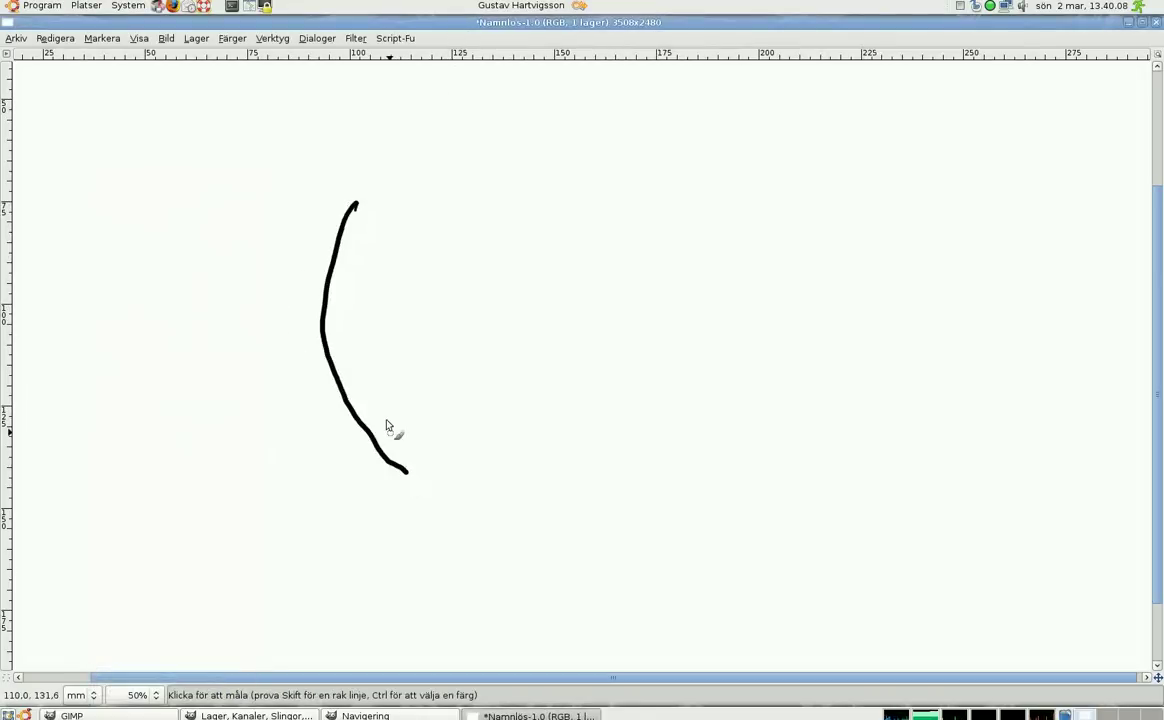
# Step: Replace the test curve with a round palm circle, trying and undoing four finger lines
pyautogui.hotkey('ctrl', 'z')
pyautogui.moveTo(495, 289); pyautogui.dragTo(423, 287)
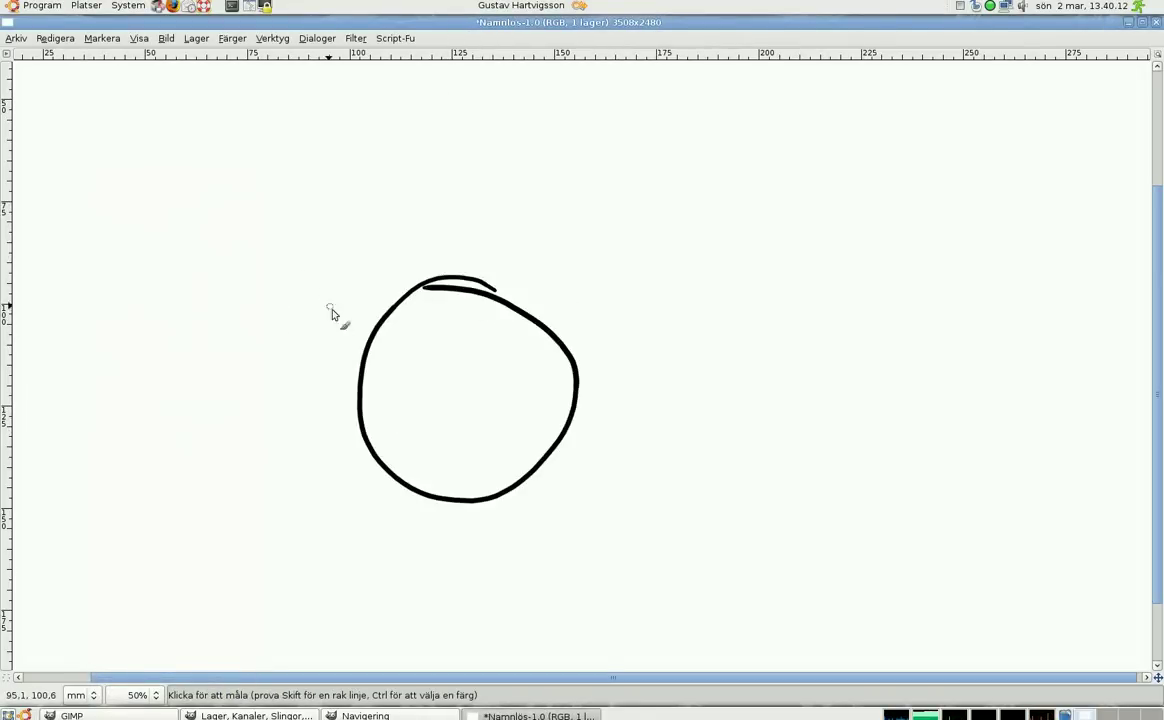
pyautogui.moveTo(451, 220); pyautogui.dragTo(453, 345)
pyautogui.moveTo(500, 228); pyautogui.dragTo(487, 337)
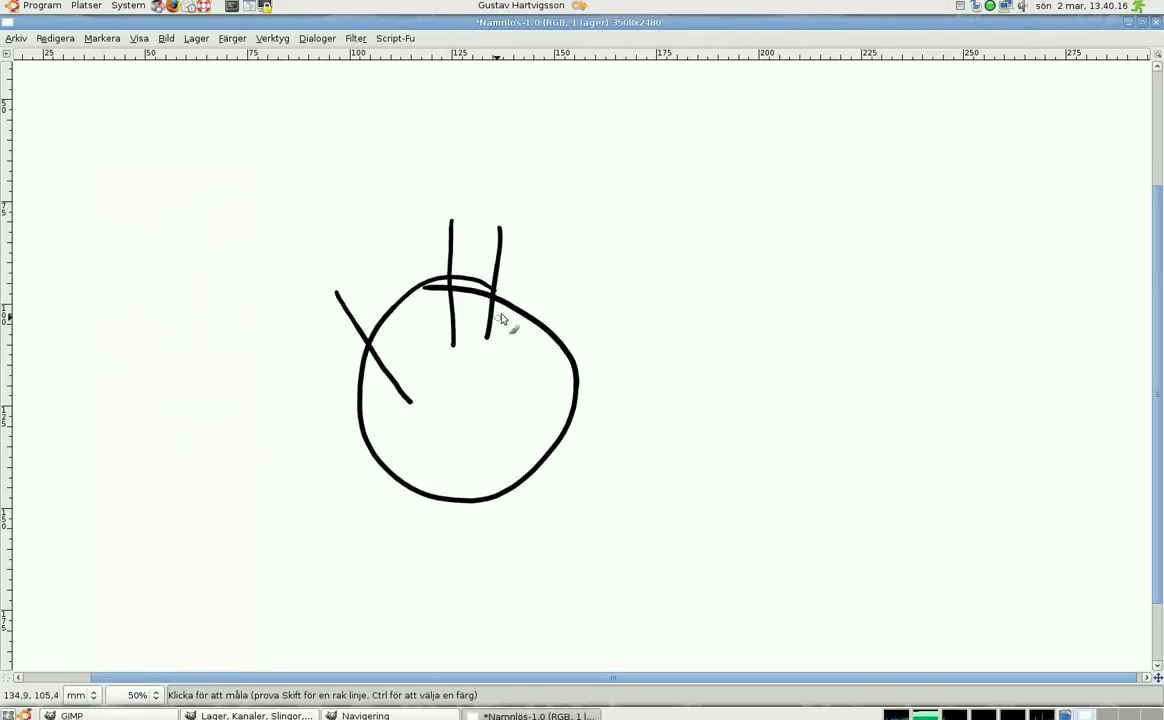
pyautogui.moveTo(542, 242); pyautogui.dragTo(528, 362)
pyautogui.moveTo(577, 282); pyautogui.dragTo(556, 374)
pyautogui.hotkey('ctrl', 'z')
pyautogui.hotkey('ctrl', 'z')
pyautogui.hotkey('ctrl', 'z')
pyautogui.hotkey('ctrl', 'z')
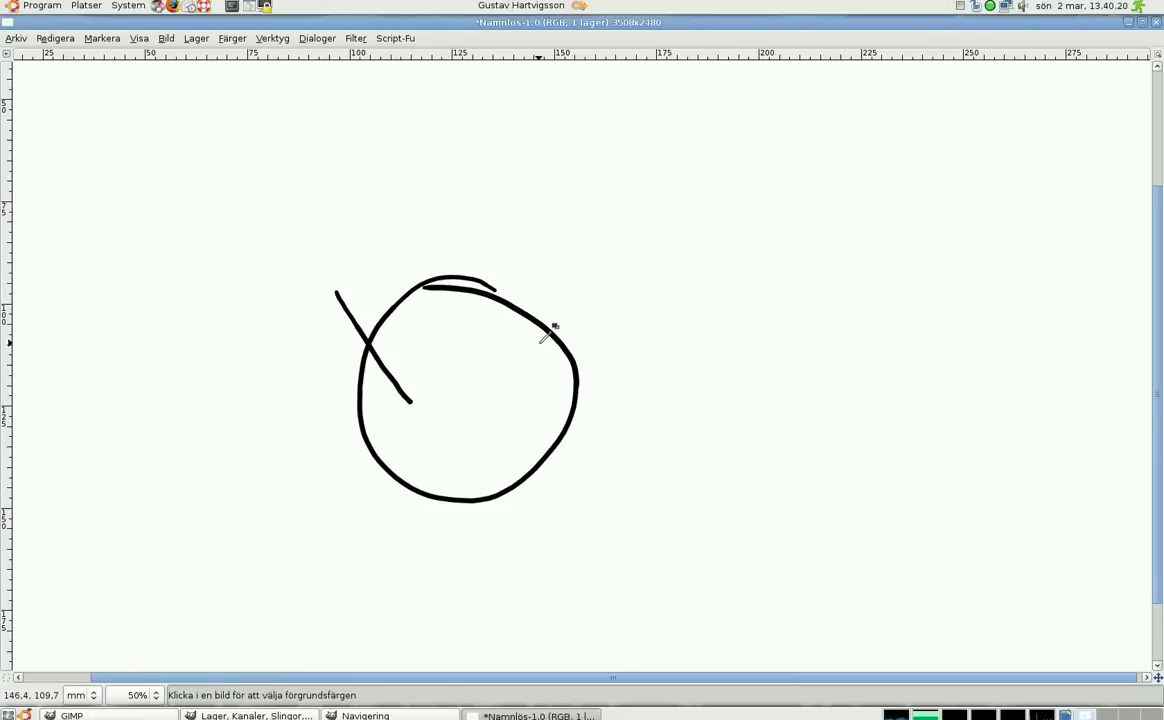
pyautogui.hotkey('ctrl', 'z')
# Step: Draw the thumb on the left and the hand's left and right side outlines
pyautogui.moveTo(370, 452); pyautogui.dragTo(289, 324)
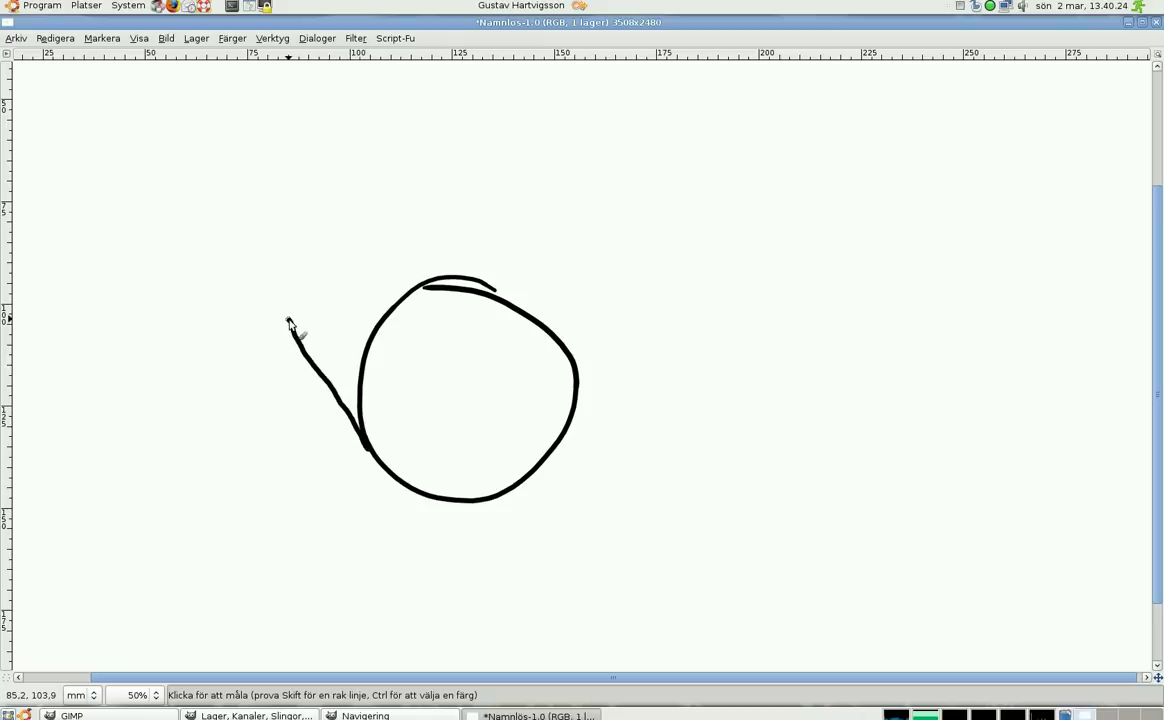
pyautogui.moveTo(368, 340); pyautogui.dragTo(407, 202)
pyautogui.moveTo(578, 418); pyautogui.dragTo(598, 282)
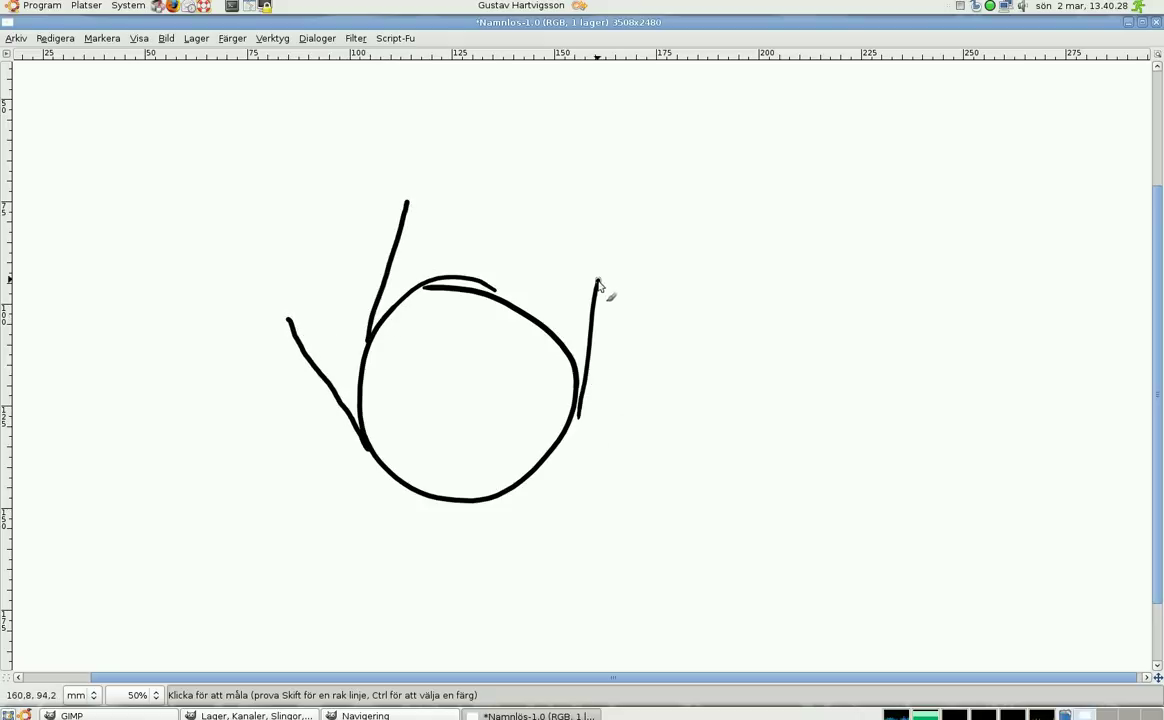
pyautogui.moveTo(362, 326); pyautogui.dragTo(324, 284)
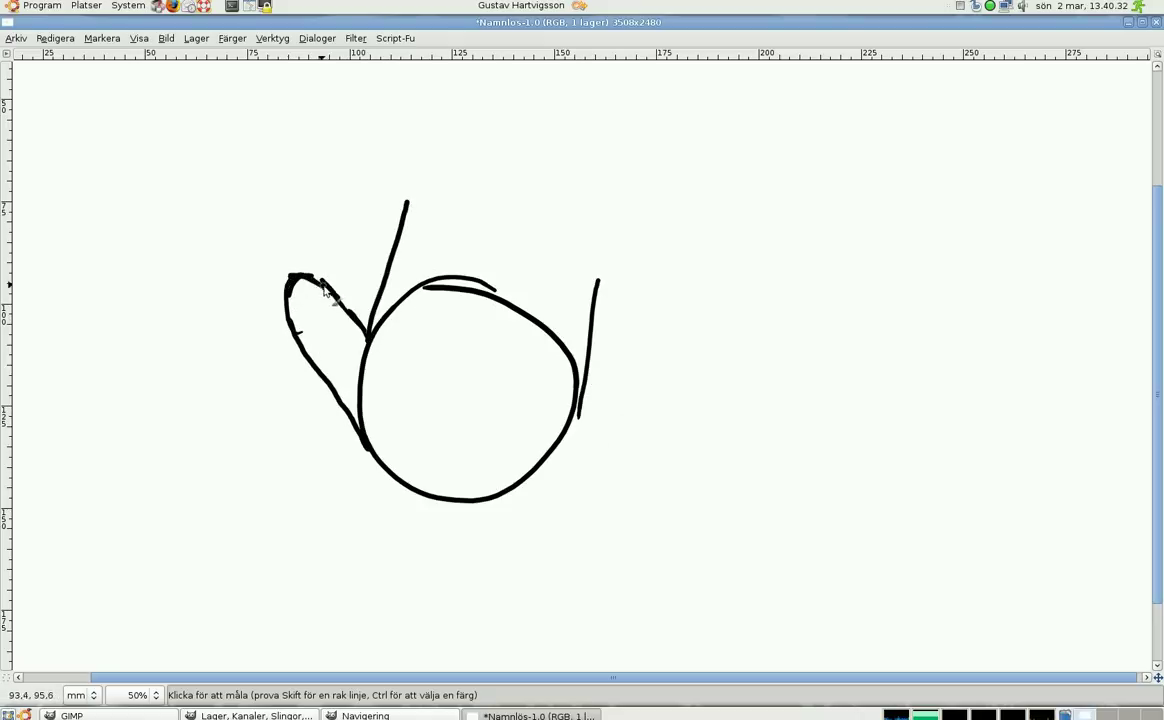
pyautogui.scroll(3, 430, 290)
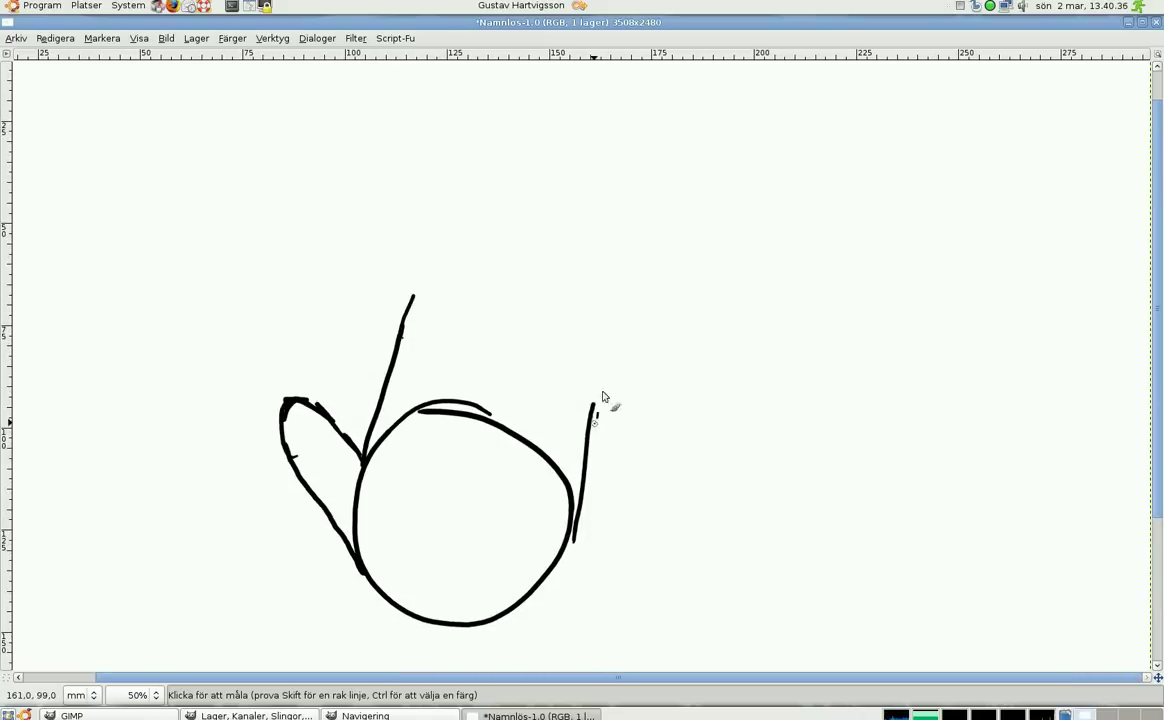
pyautogui.moveTo(603, 397); pyautogui.dragTo(601, 312)
# Step: Add the fingertip arc across the top and three finger division lines
pyautogui.moveTo(604, 373)
pyautogui.mouseDown()
pyautogui.moveTo(585, 325)
pyautogui.moveTo(455, 268)
pyautogui.moveTo(416, 286)
pyautogui.mouseUp()
pyautogui.moveTo(322, 396)
pyautogui.mouseDown()
pyautogui.moveTo(284, 364)
pyautogui.moveTo(268, 396)
pyautogui.mouseUp()
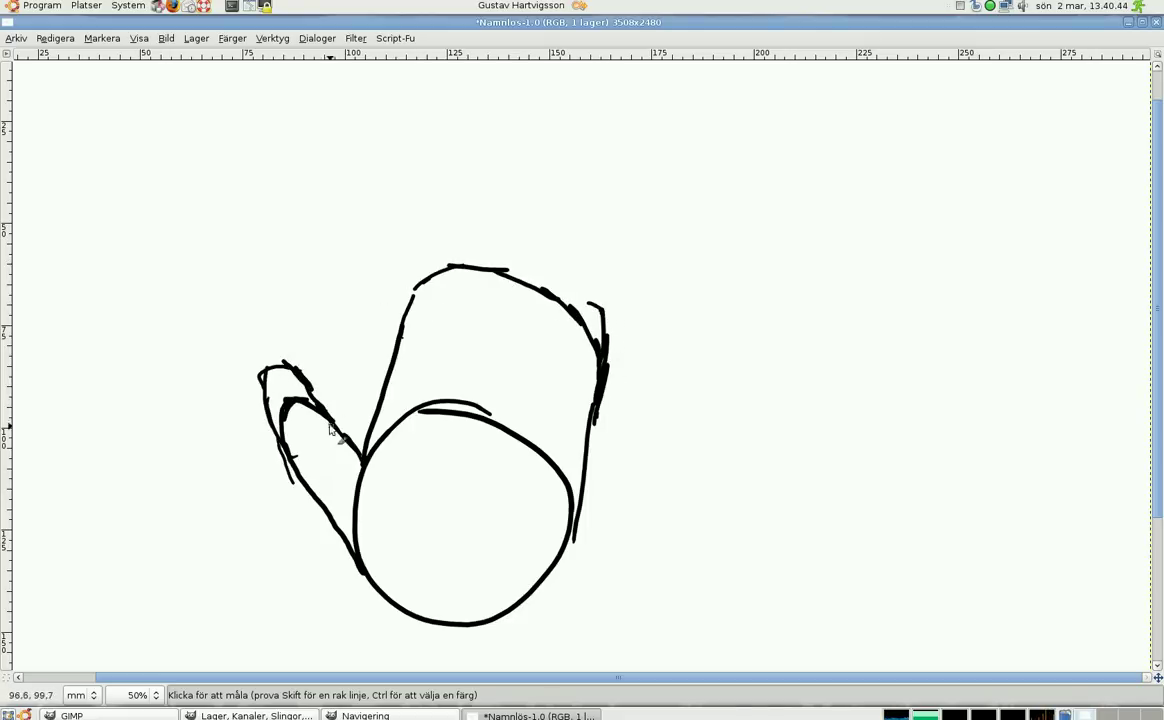
pyautogui.moveTo(465, 277); pyautogui.dragTo(440, 378)
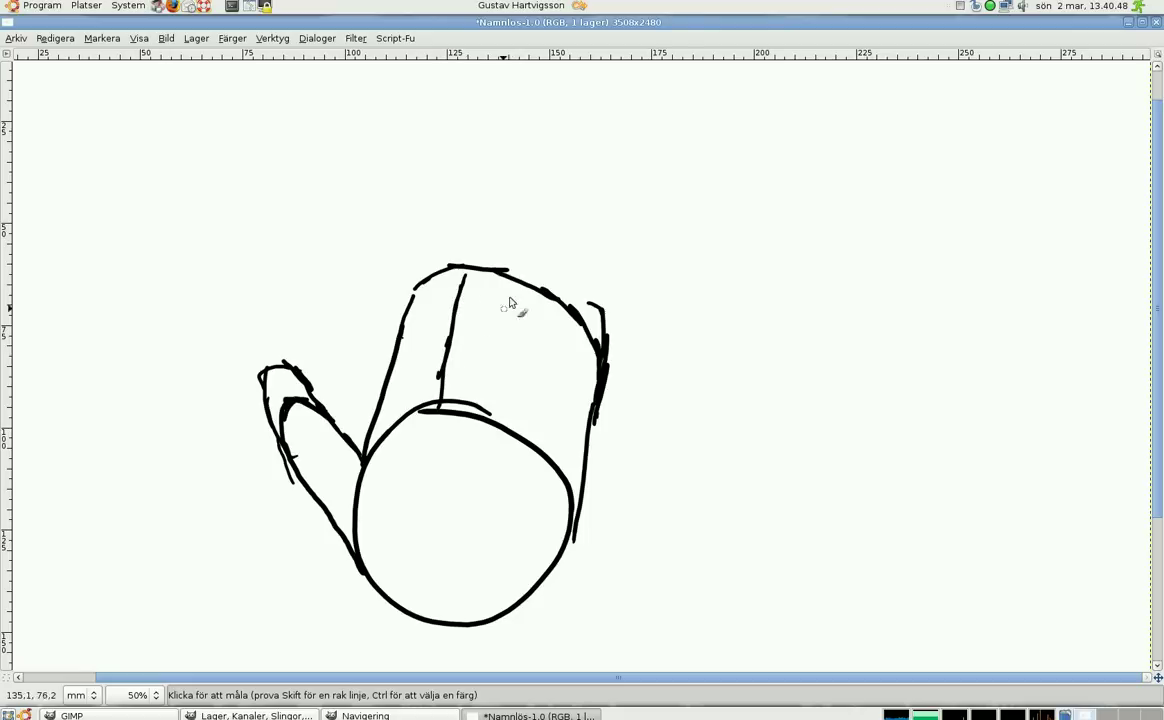
pyautogui.moveTo(513, 275); pyautogui.dragTo(487, 418)
pyautogui.moveTo(556, 302); pyautogui.dragTo(527, 408)
pyautogui.scroll(-3, 450, 420)
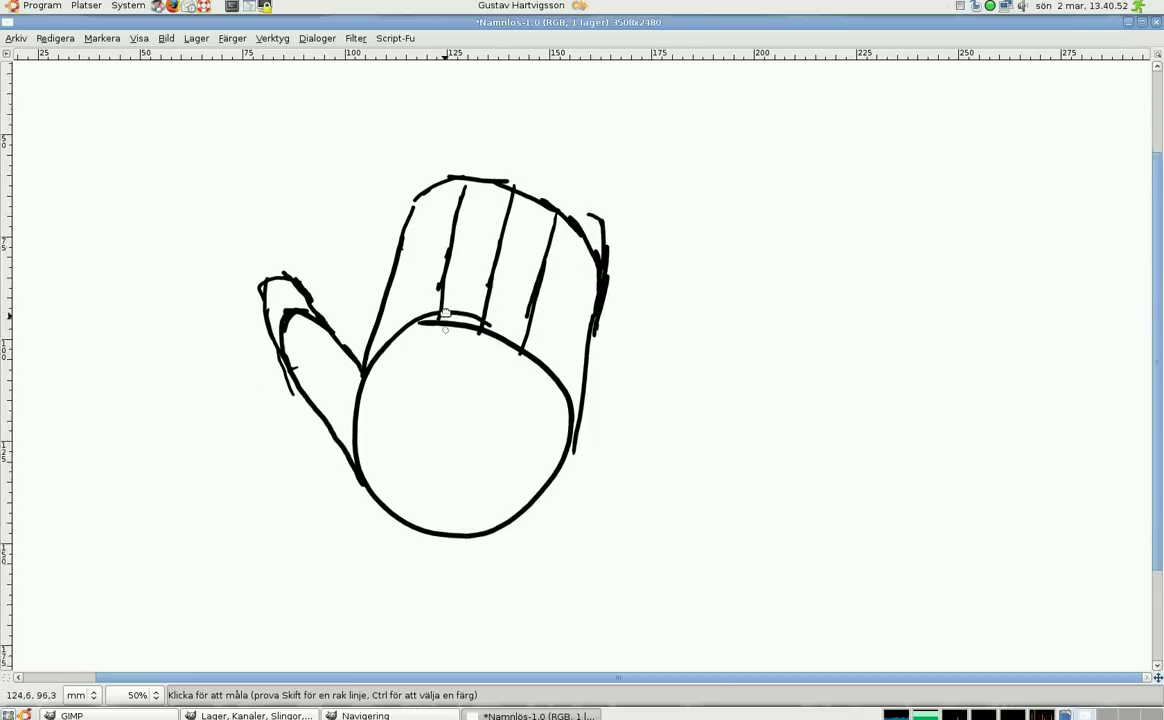
# Step: Erase the stray marks inside the thumb, the palm circle's top arc and its leftover dashes
pyautogui.click(71, 715)
pyautogui.click(174, 264)
pyautogui.click(320, 331)
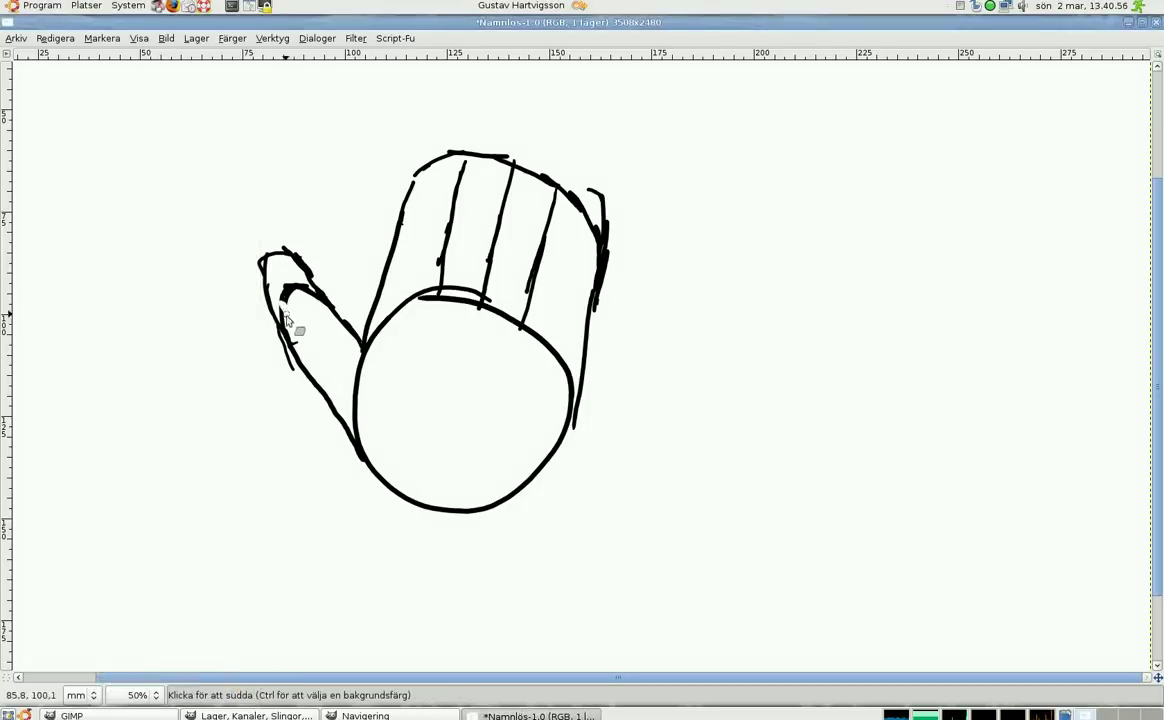
pyautogui.moveTo(300, 290); pyautogui.dragTo(280, 315)
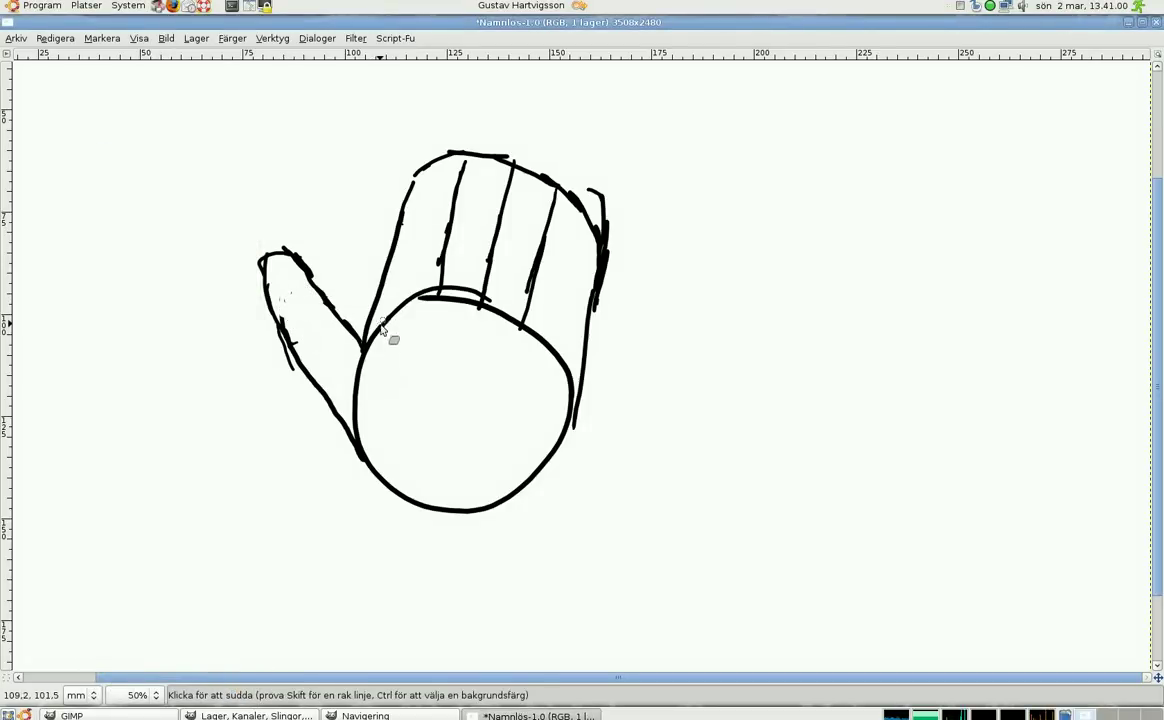
pyautogui.moveTo(388, 318)
pyautogui.mouseDown()
pyautogui.moveTo(418, 291)
pyautogui.moveTo(455, 317)
pyautogui.moveTo(475, 291)
pyautogui.moveTo(473, 304)
pyautogui.moveTo(496, 310)
pyautogui.moveTo(507, 338)
pyautogui.moveTo(543, 366)
pyautogui.moveTo(564, 360)
pyautogui.mouseUp()
pyautogui.moveTo(561, 410); pyautogui.dragTo(533, 328)
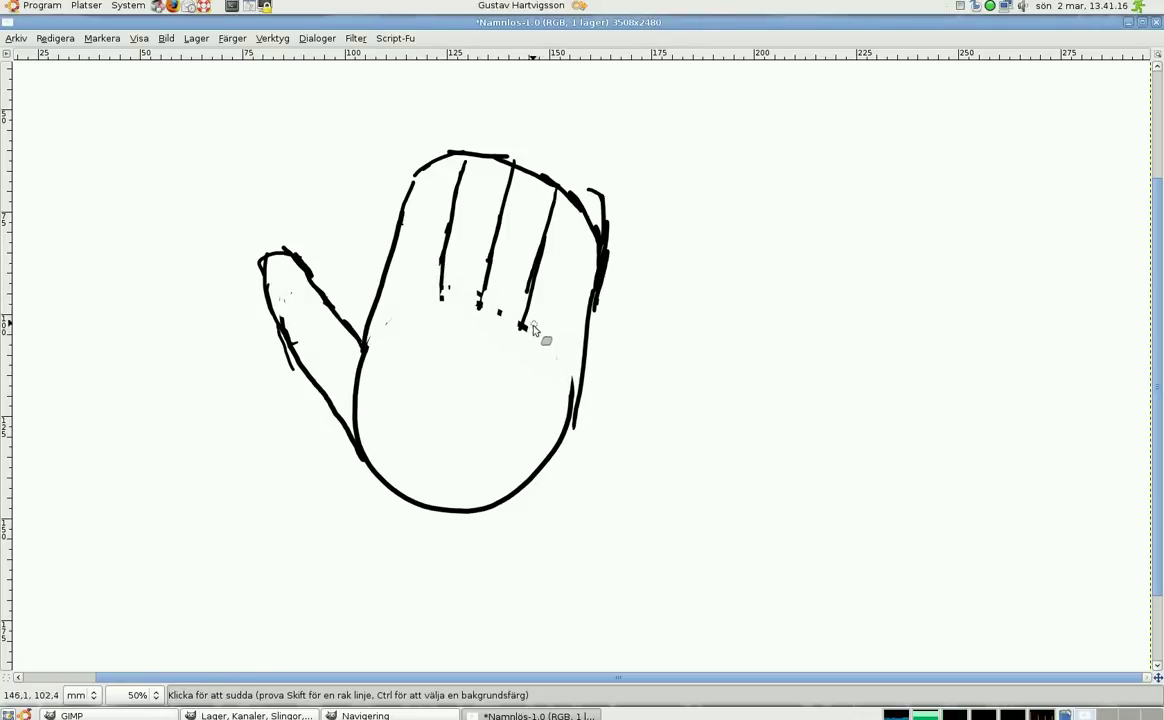
pyautogui.scroll(3, 608, 322)
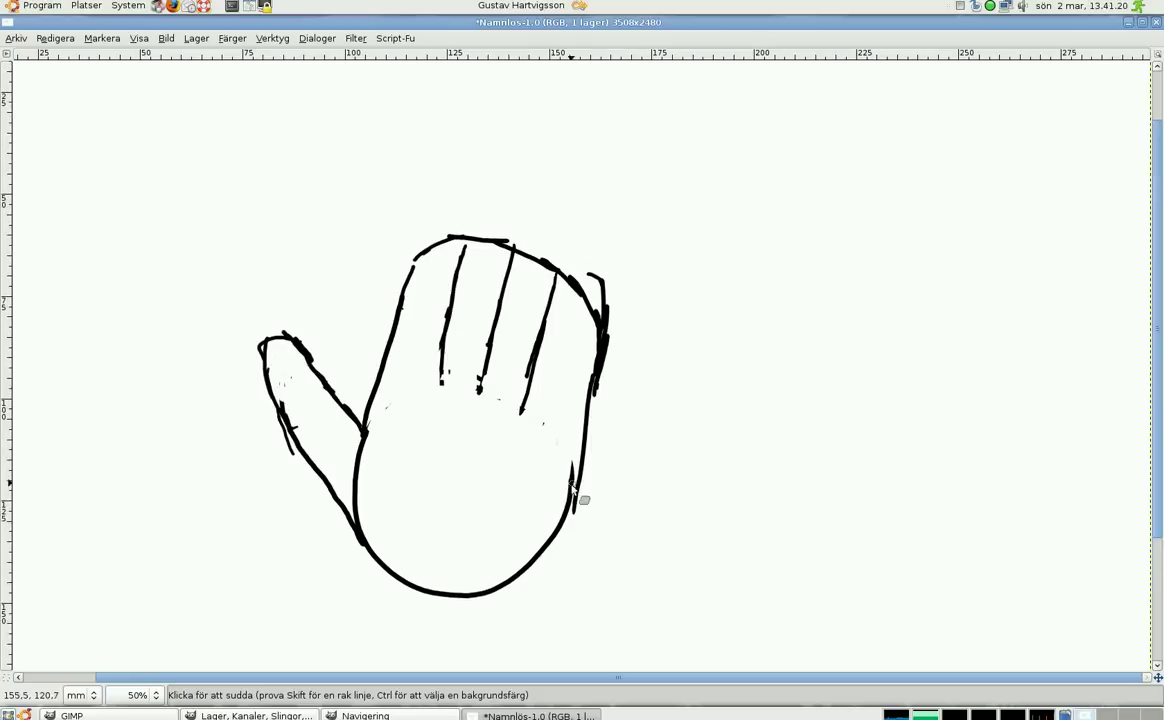
pyautogui.scroll(-5, 572, 470)
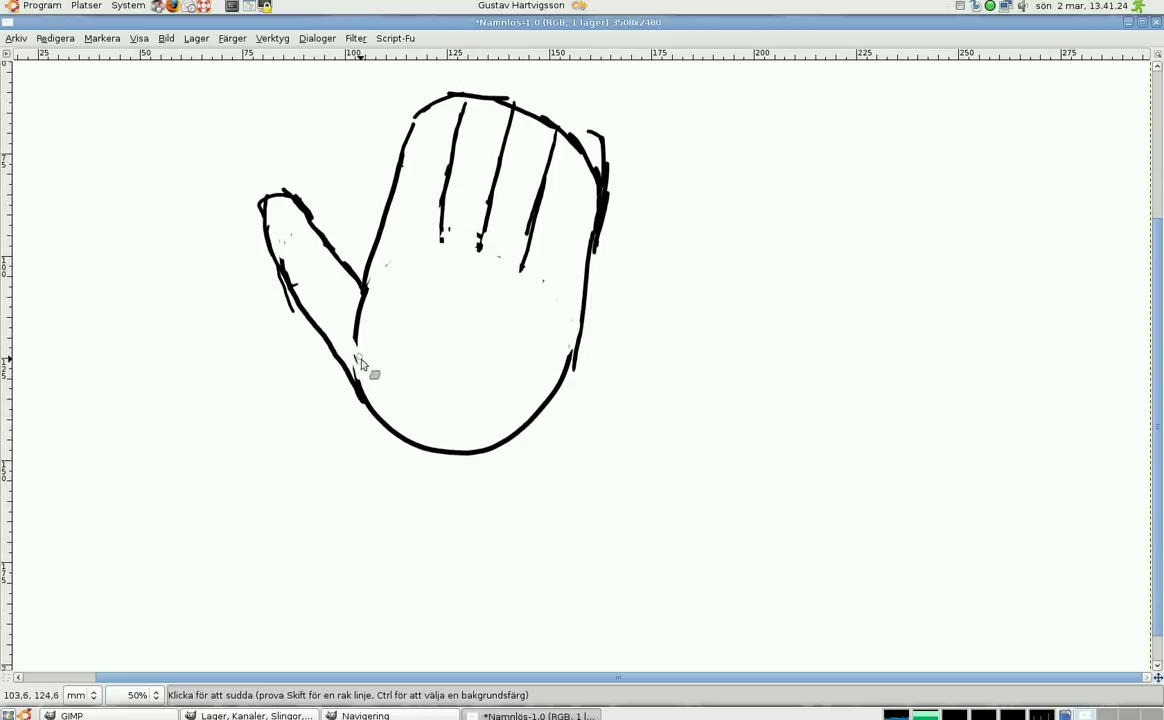
pyautogui.press('Tab')
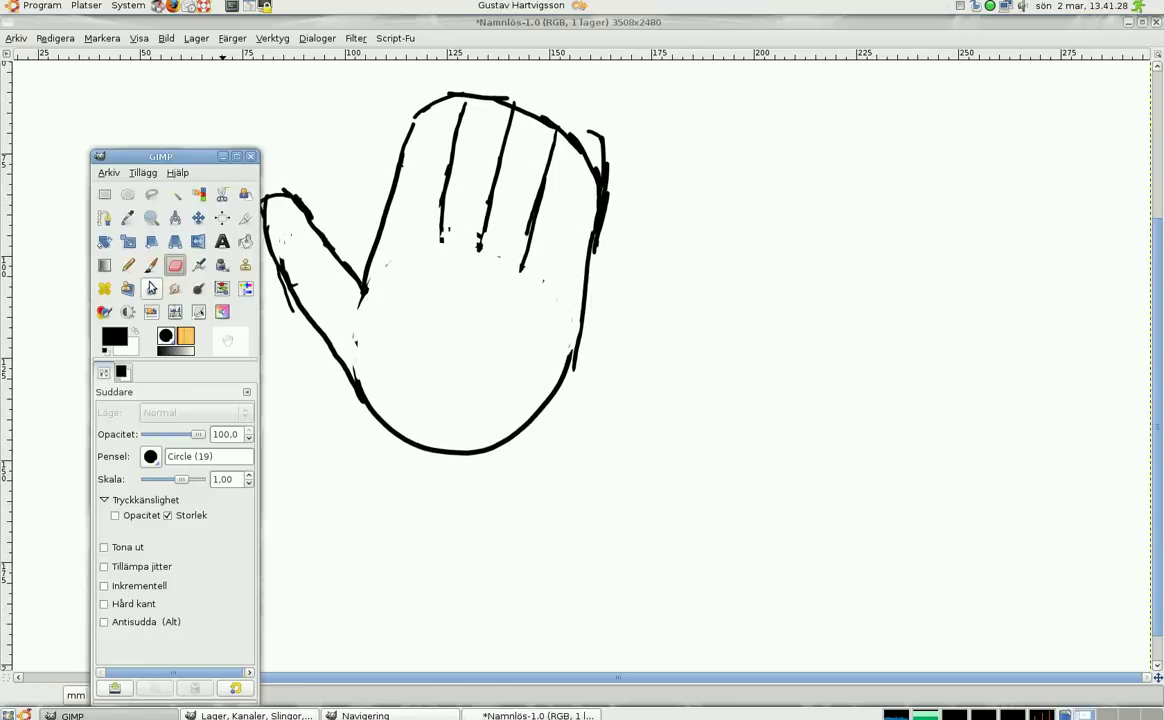
# Step: Paint two wrist lines from the palm edges down to the image bottom, redoing the first attempt
pyautogui.click(151, 265)
pyautogui.press('Tab')
pyautogui.moveTo(362, 370); pyautogui.dragTo(362, 533)
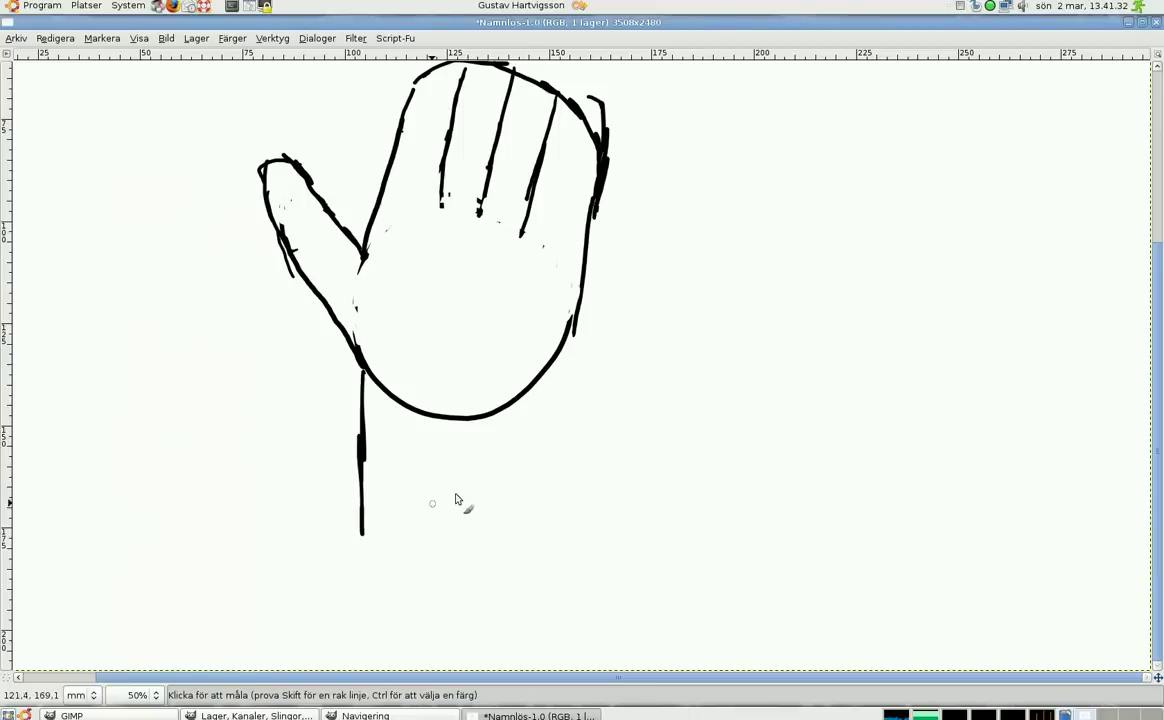
pyautogui.moveTo(570, 335); pyautogui.dragTo(540, 592)
pyautogui.hotkey('ctrl', 'z')
pyautogui.hotkey('ctrl', 'z')
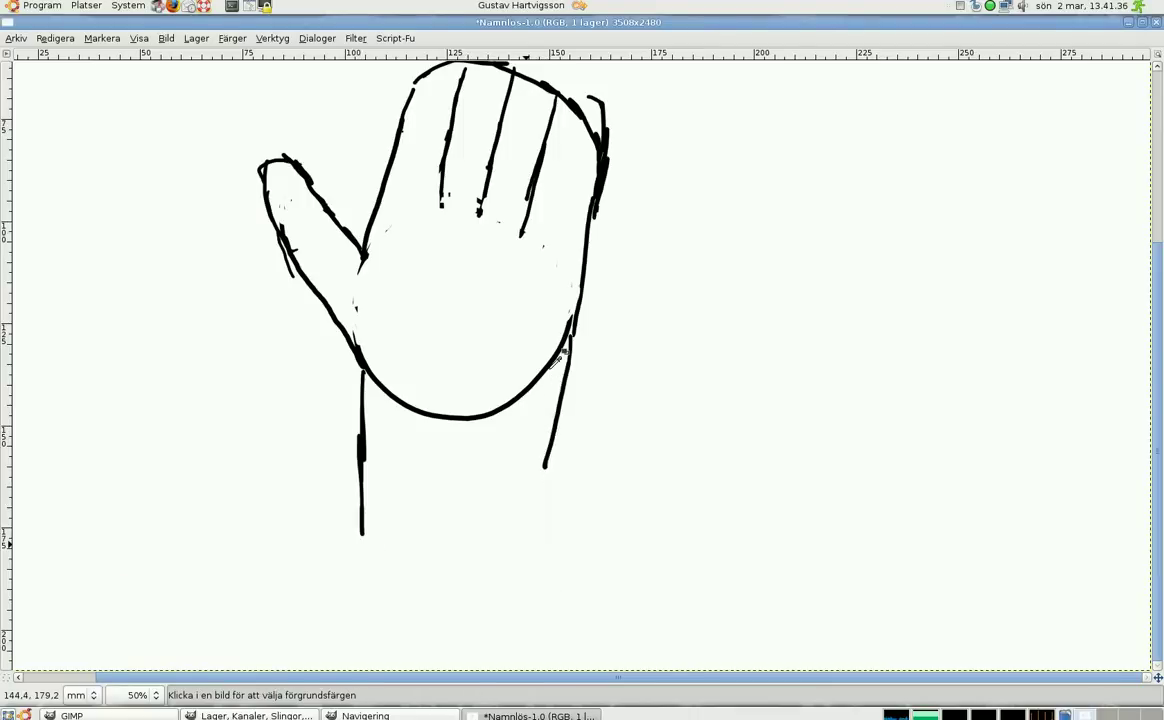
pyautogui.hotkey('ctrl', 'z')
pyautogui.hotkey('ctrl', 'z')
pyautogui.hotkey('ctrl', 'z')
pyautogui.moveTo(560, 362); pyautogui.dragTo(512, 468)
pyautogui.moveTo(370, 430); pyautogui.dragTo(371, 512)
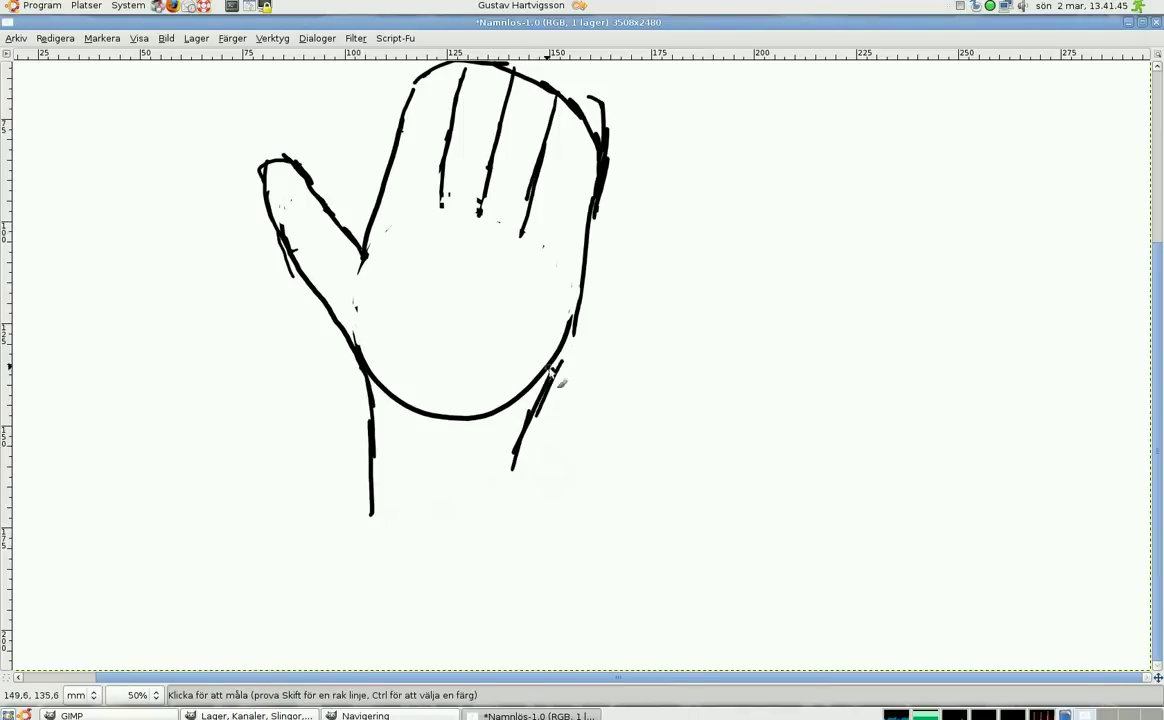
pyautogui.moveTo(555, 380); pyautogui.dragTo(494, 600)
pyautogui.moveTo(371, 510); pyautogui.dragTo(365, 600)
pyautogui.moveTo(369, 538); pyautogui.dragTo(357, 645)
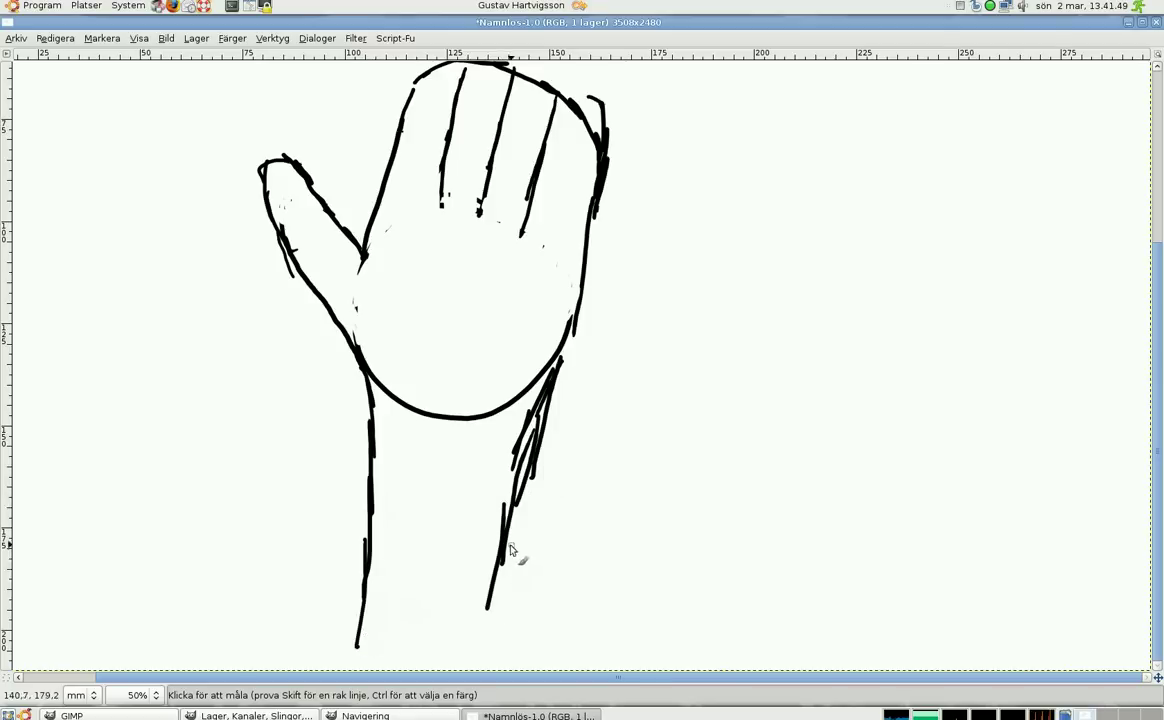
pyautogui.moveTo(515, 540); pyautogui.dragTo(497, 668)
# Step: Erase the palm's lower curve and the stray marks on the right fingertip outline
pyautogui.click(65, 715)
pyautogui.click(176, 268)
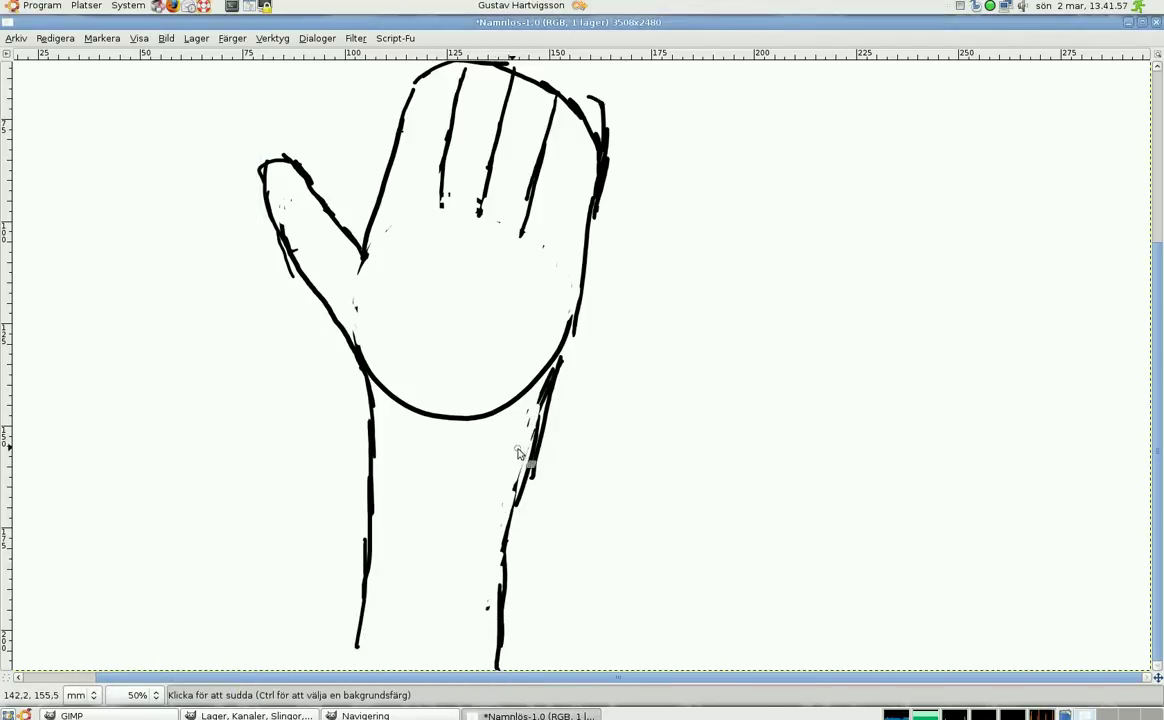
pyautogui.moveTo(518, 453); pyautogui.dragTo(548, 370)
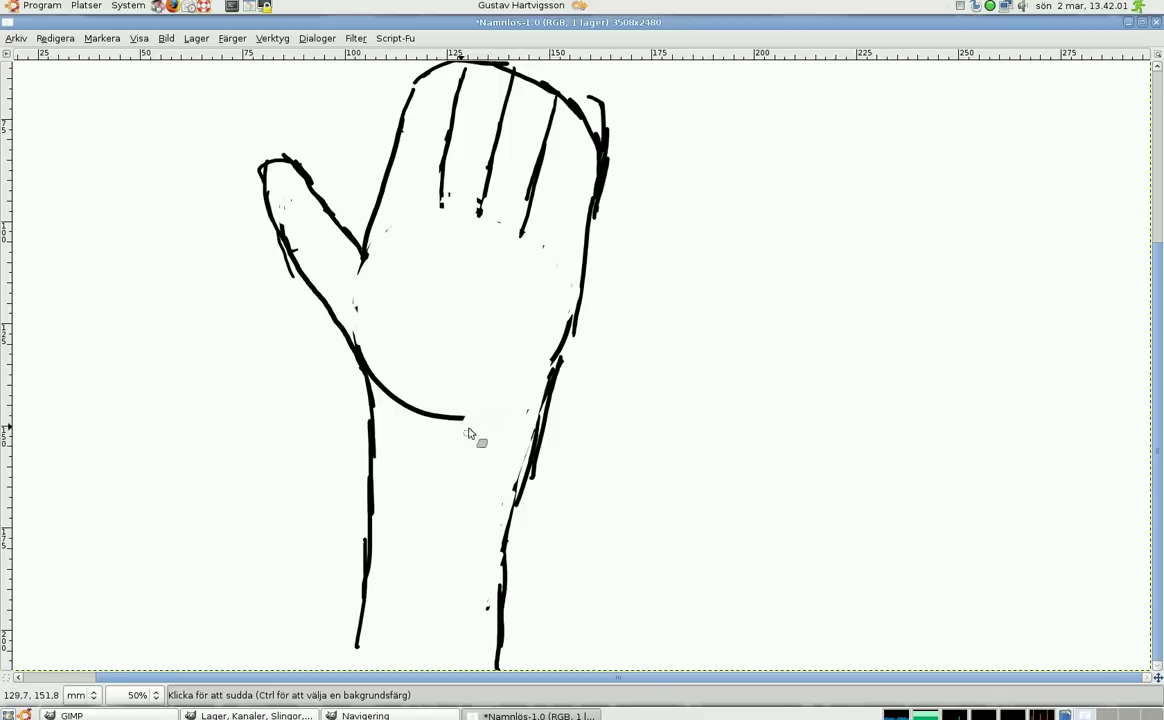
pyautogui.moveTo(427, 406); pyautogui.dragTo(397, 406)
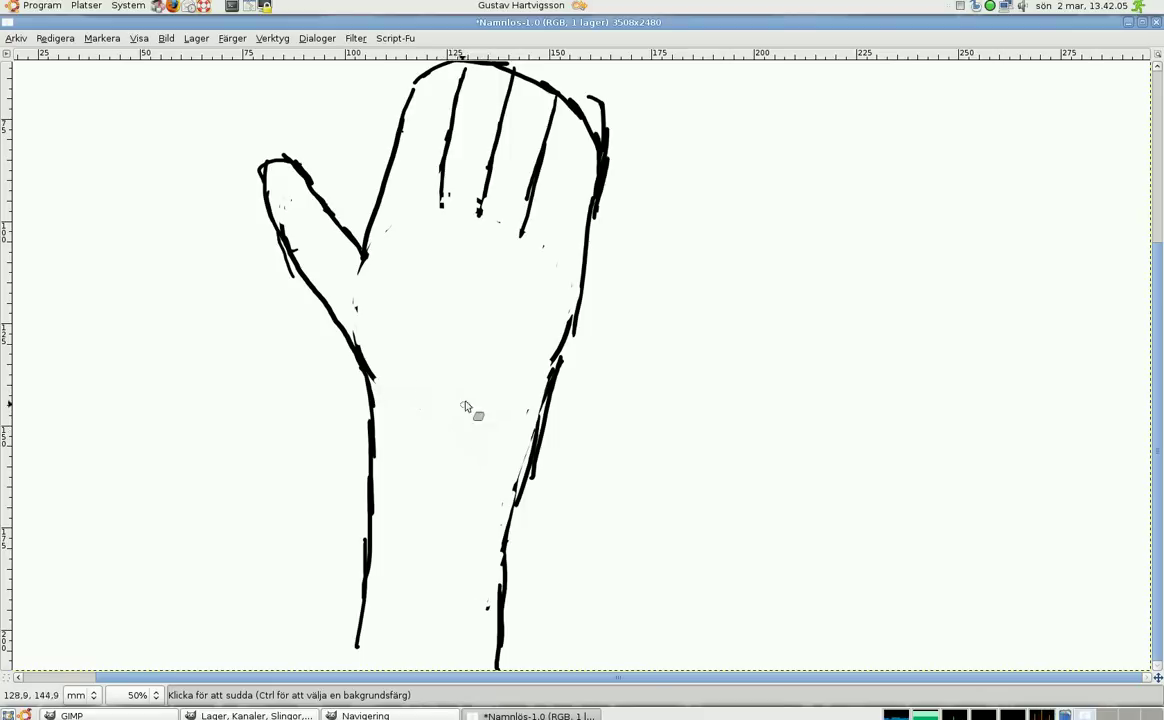
pyautogui.moveTo(606, 143); pyautogui.dragTo(596, 112)
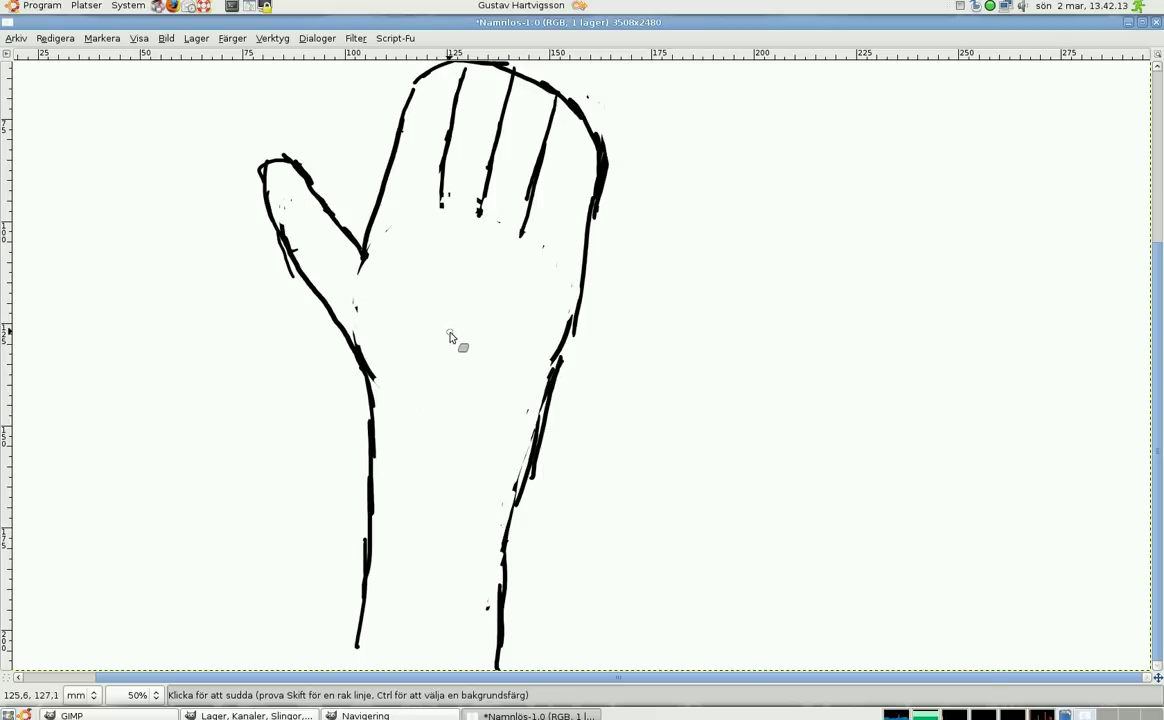
# Step: Handwrite the artist's first name with the Paintbrush to the right of the hand
pyautogui.click(71, 715)
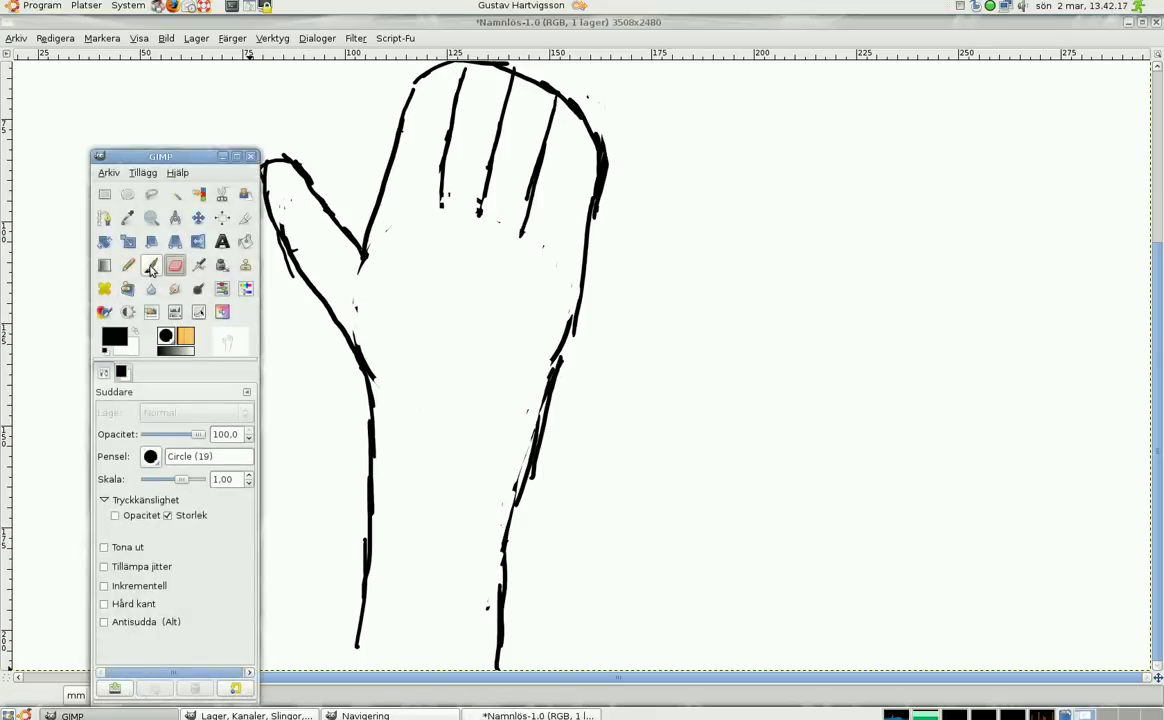
pyautogui.click(140, 243)
pyautogui.moveTo(697, 312)
pyautogui.mouseDown()
pyautogui.moveTo(675, 428)
pyautogui.moveTo(749, 327)
pyautogui.moveTo(757, 375)
pyautogui.mouseUp()
pyautogui.moveTo(797, 320); pyautogui.dragTo(795, 380)
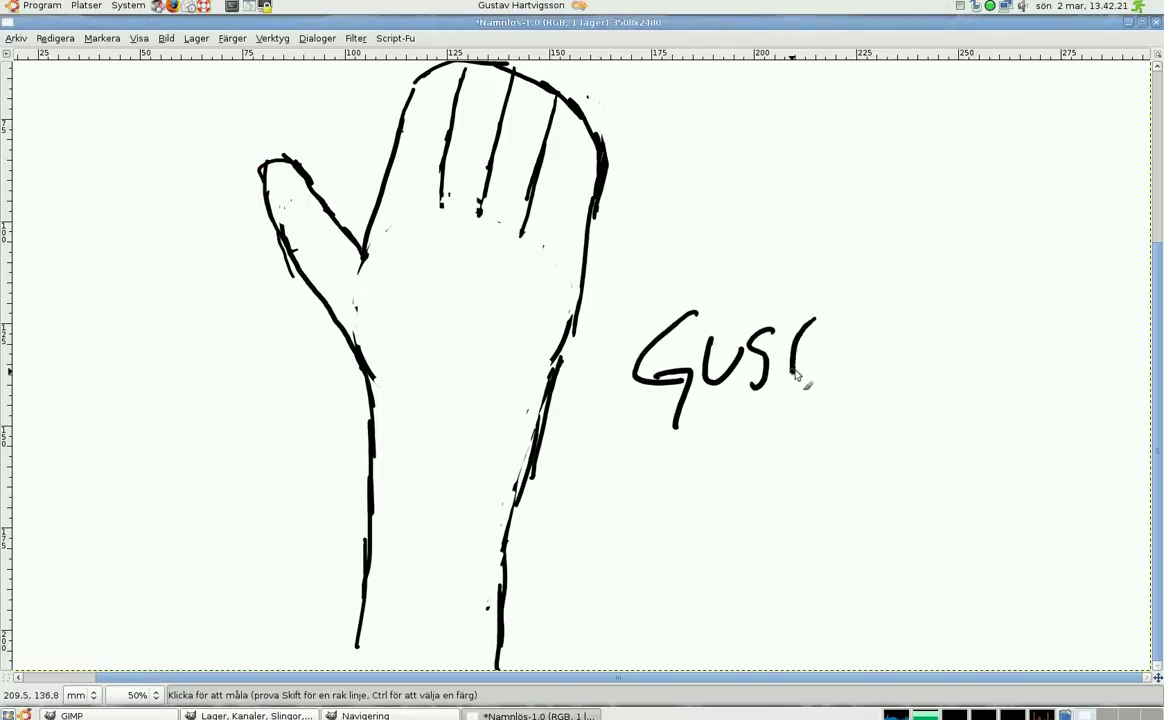
pyautogui.moveTo(770, 337); pyautogui.dragTo(830, 337)
pyautogui.moveTo(812, 370)
pyautogui.mouseDown()
pyautogui.moveTo(872, 373)
pyautogui.moveTo(927, 320)
pyautogui.mouseUp()
# Step: Handwrite the artist's surname on a second line below the first name
pyautogui.moveTo(596, 434); pyautogui.dragTo(597, 486)
pyautogui.moveTo(640, 432)
pyautogui.mouseDown()
pyautogui.moveTo(637, 484)
pyautogui.moveTo(680, 490)
pyautogui.mouseUp()
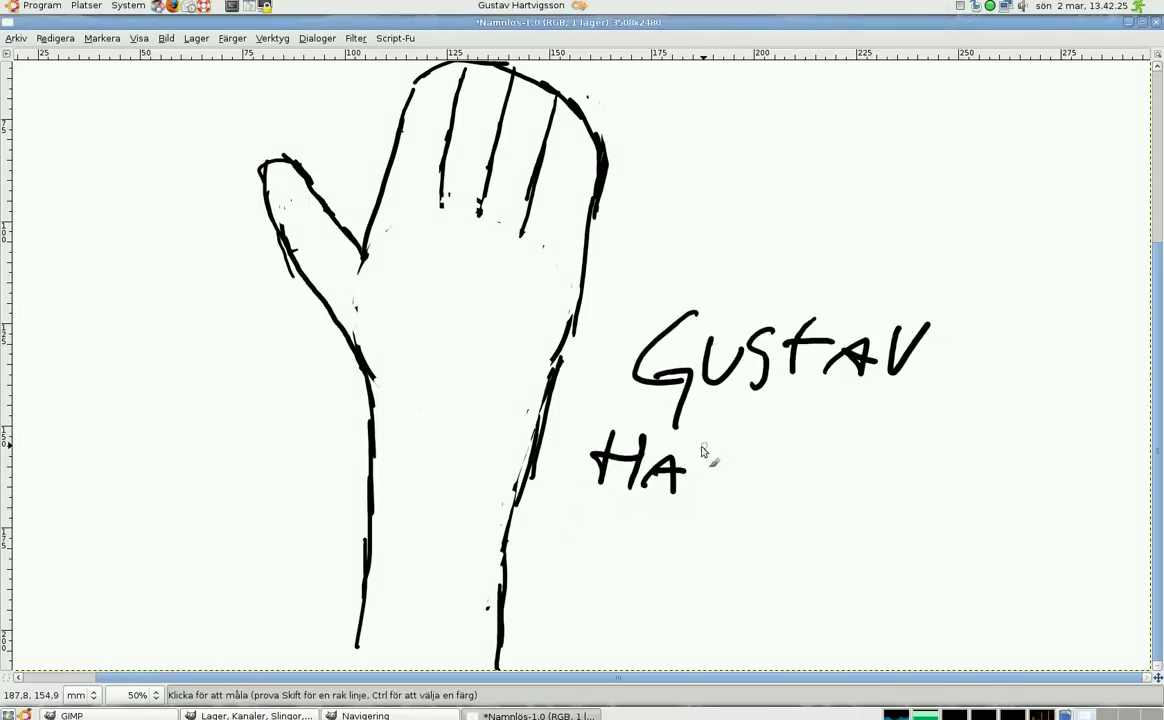
pyautogui.moveTo(690, 438); pyautogui.dragTo(722, 490)
pyautogui.moveTo(735, 442)
pyautogui.mouseDown()
pyautogui.moveTo(733, 488)
pyautogui.moveTo(798, 442)
pyautogui.moveTo(850, 505)
pyautogui.mouseUp()
pyautogui.moveTo(898, 455)
pyautogui.mouseDown()
pyautogui.moveTo(880, 485)
pyautogui.moveTo(905, 485)
pyautogui.mouseUp()
pyautogui.moveTo(960, 455); pyautogui.dragTo(958, 457)
pyautogui.moveTo(1005, 440)
pyautogui.mouseDown()
pyautogui.moveTo(1002, 470)
pyautogui.moveTo(1040, 438)
pyautogui.mouseUp()
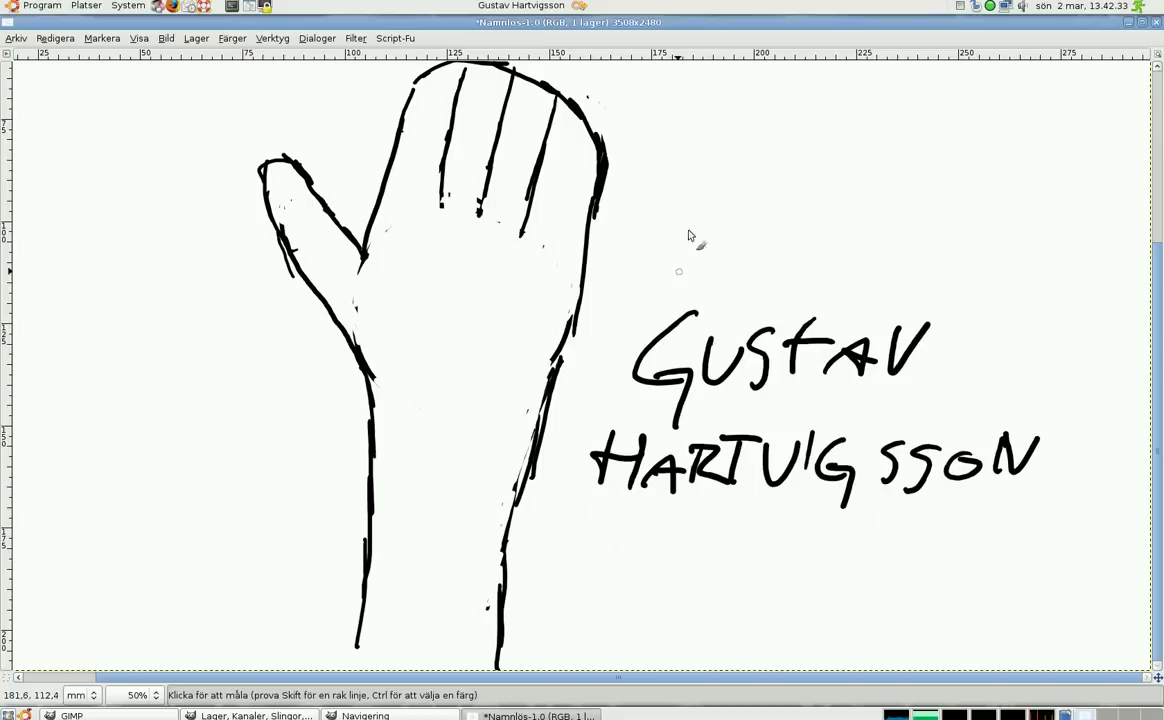
# Step: Write the artist's four-letter nickname in quotation marks above the name
pyautogui.moveTo(690, 97); pyautogui.dragTo(688, 122)
pyautogui.moveTo(730, 128)
pyautogui.mouseDown()
pyautogui.moveTo(700, 185)
pyautogui.moveTo(702, 218)
pyautogui.mouseUp()
pyautogui.moveTo(748, 130); pyautogui.dragTo(738, 205)
pyautogui.moveTo(815, 145); pyautogui.dragTo(790, 205)
pyautogui.moveTo(860, 170); pyautogui.dragTo(868, 176)
pyautogui.moveTo(904, 118); pyautogui.dragTo(902, 150)
pyautogui.moveTo(932, 125); pyautogui.dragTo(930, 160)
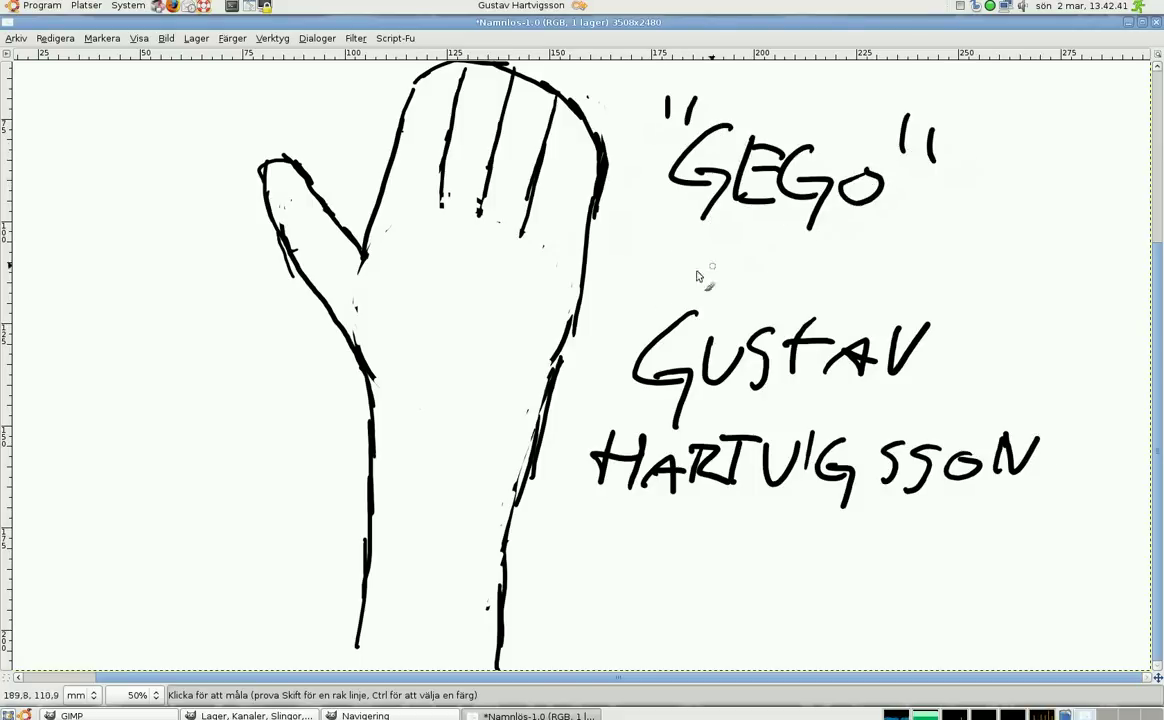